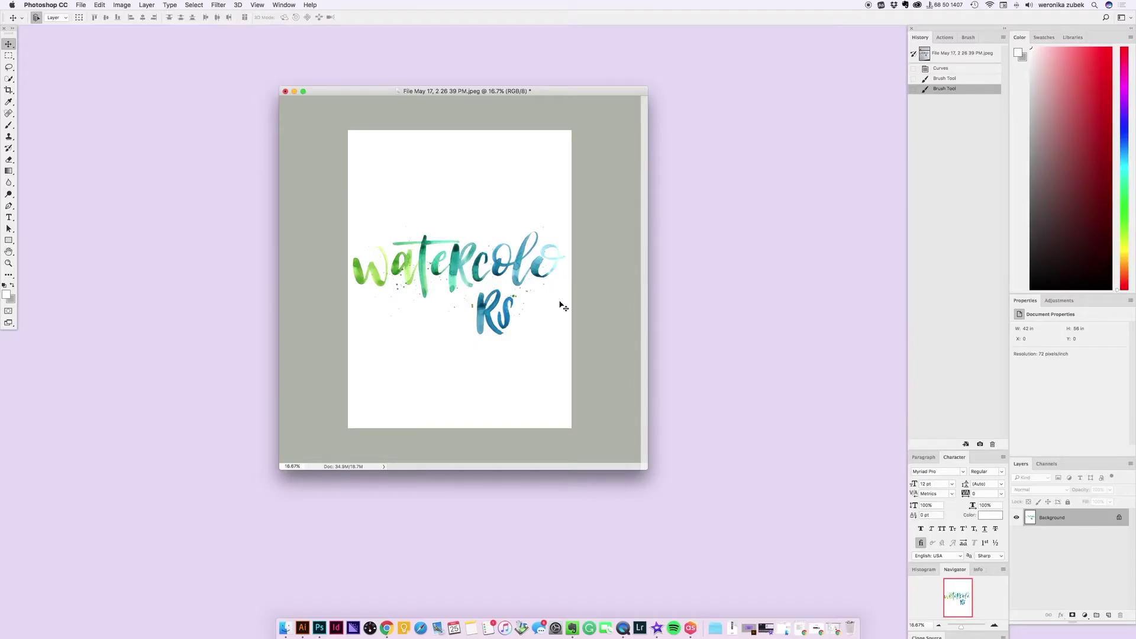
# - Move the document window up and left, then enlarge it for more room around the page
pyautogui.moveTo(448, 91); pyautogui.dragTo(415, 64)
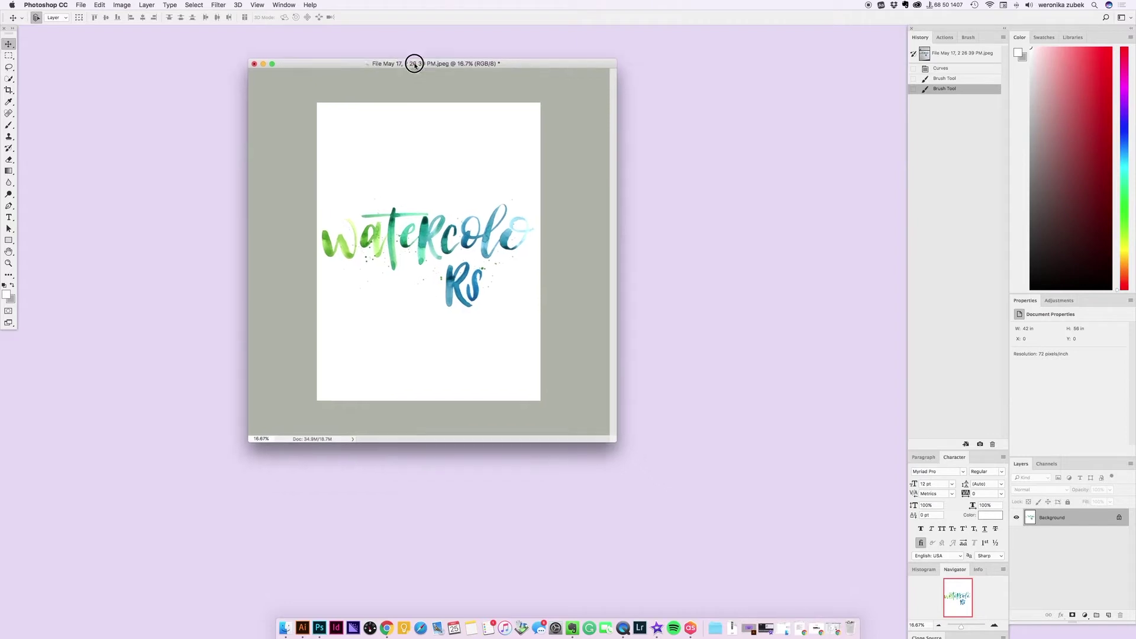
pyautogui.moveTo(614, 440); pyautogui.dragTo(699, 505)
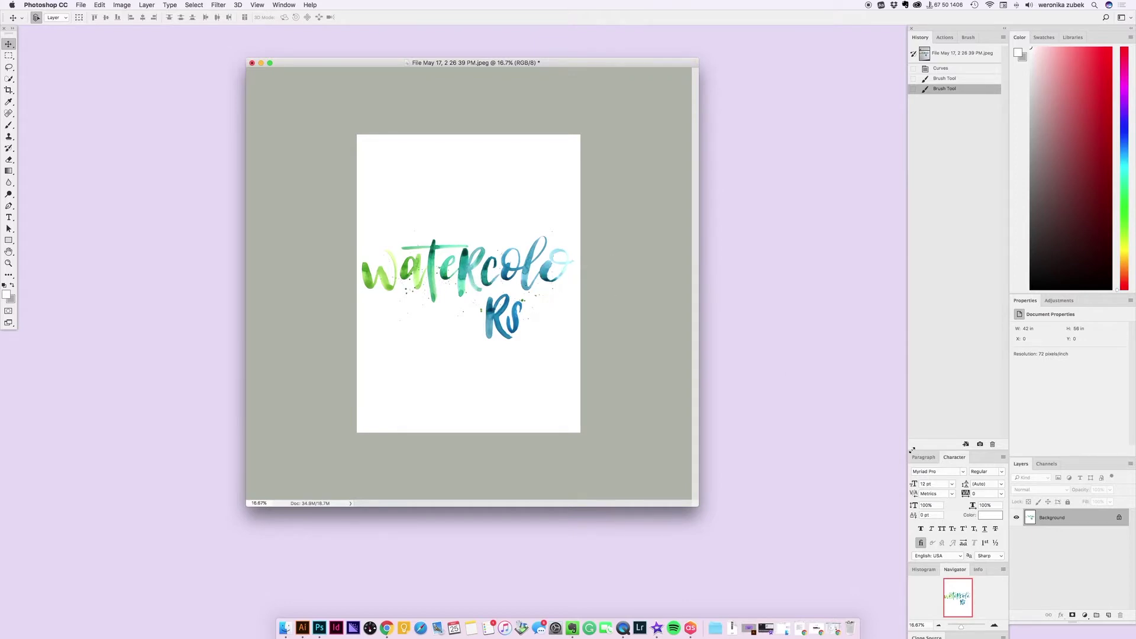
# - Convert the locked Background into an editable layer keeping the name Layer 0
pyautogui.doubleClick(1069, 518)
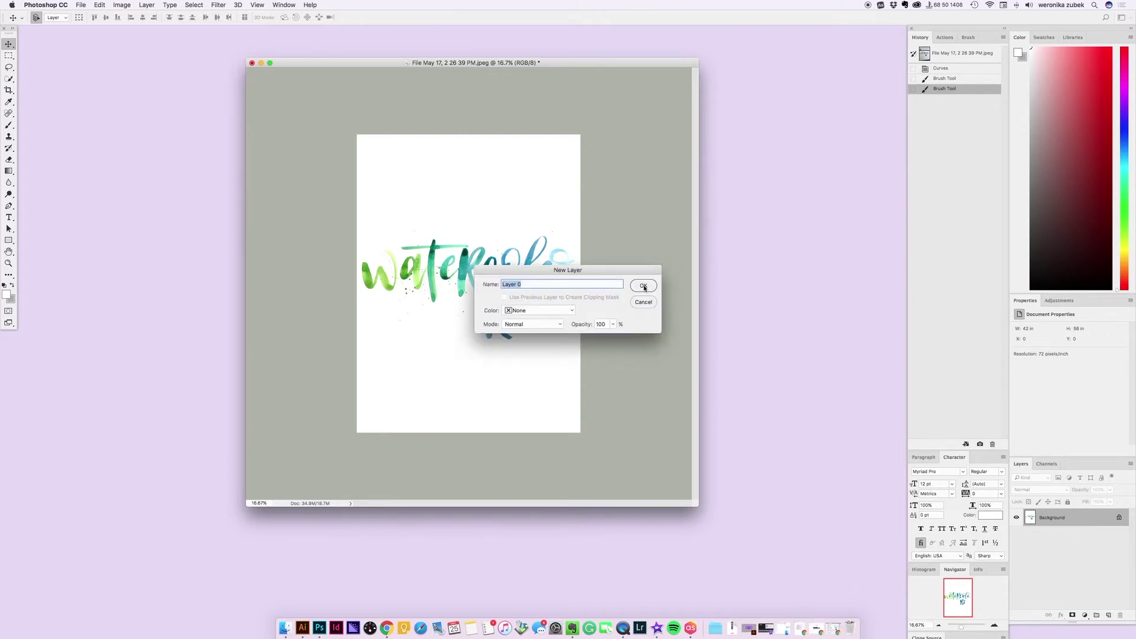
pyautogui.click(644, 286)
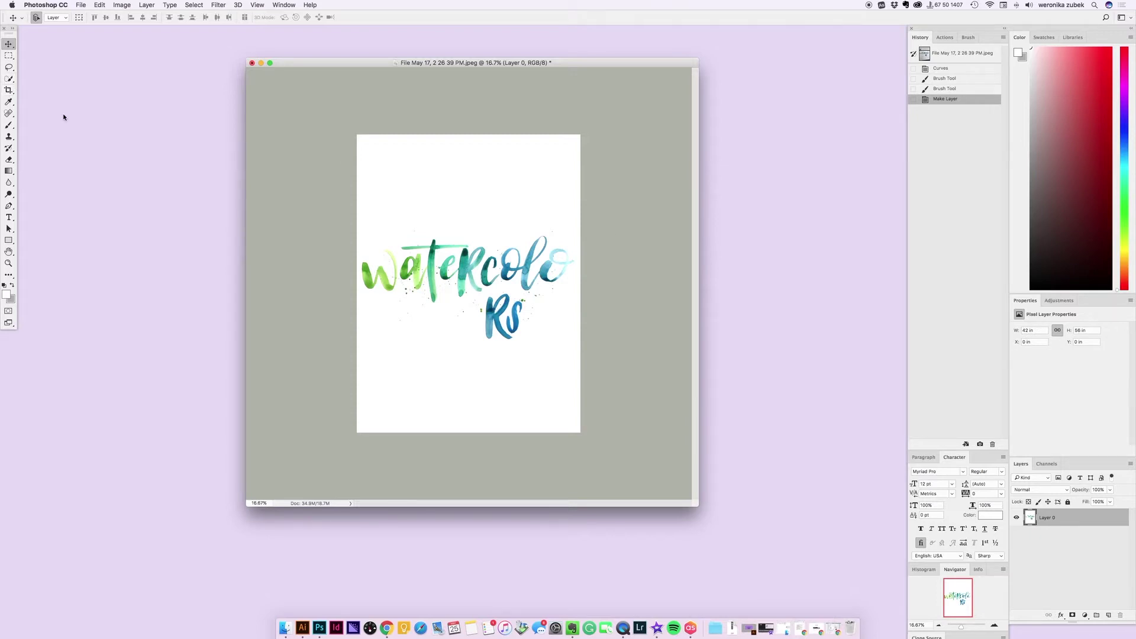
pyautogui.press('c')
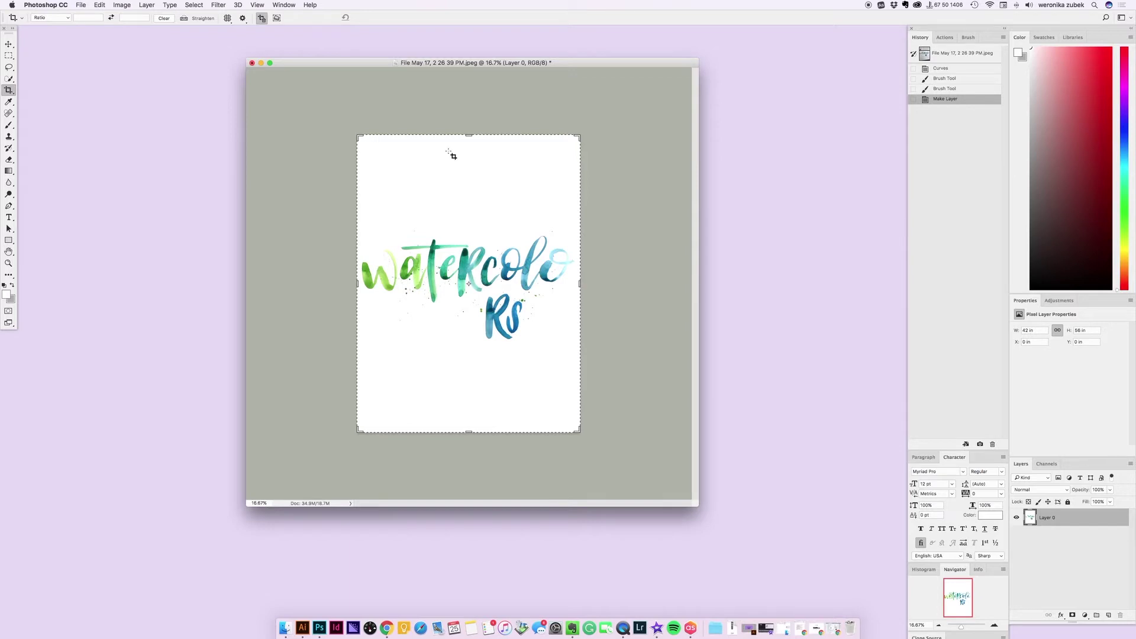
# - Drag the crop's right edge past the image and commit, widening the canvas with transparent space
pyautogui.moveTo(581, 283); pyautogui.dragTo(601, 285)
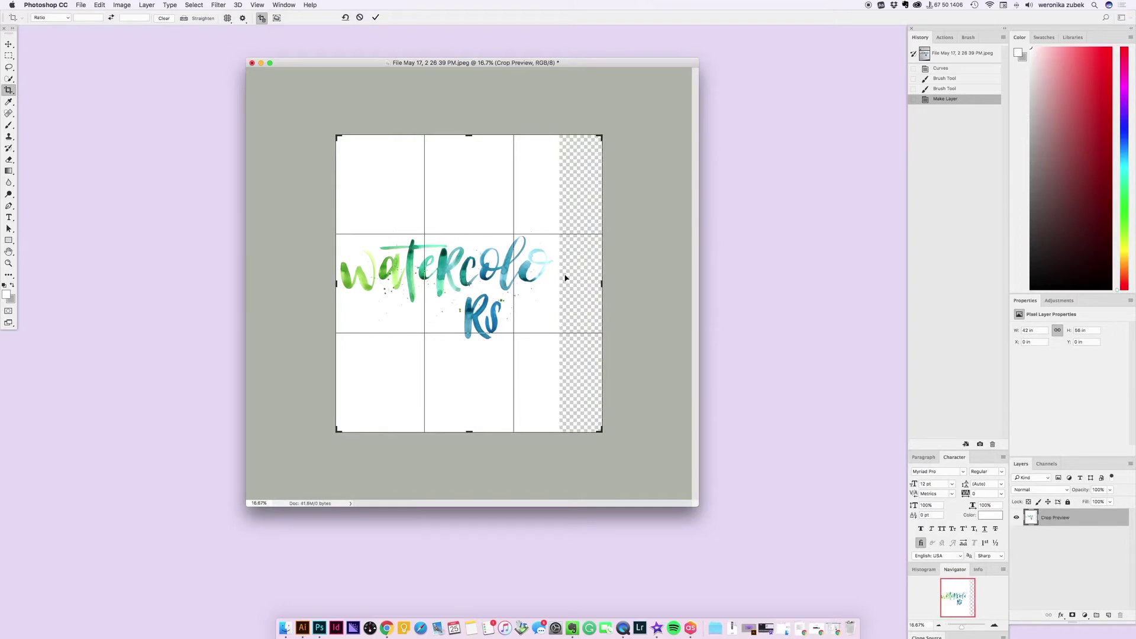
pyautogui.press('Return')
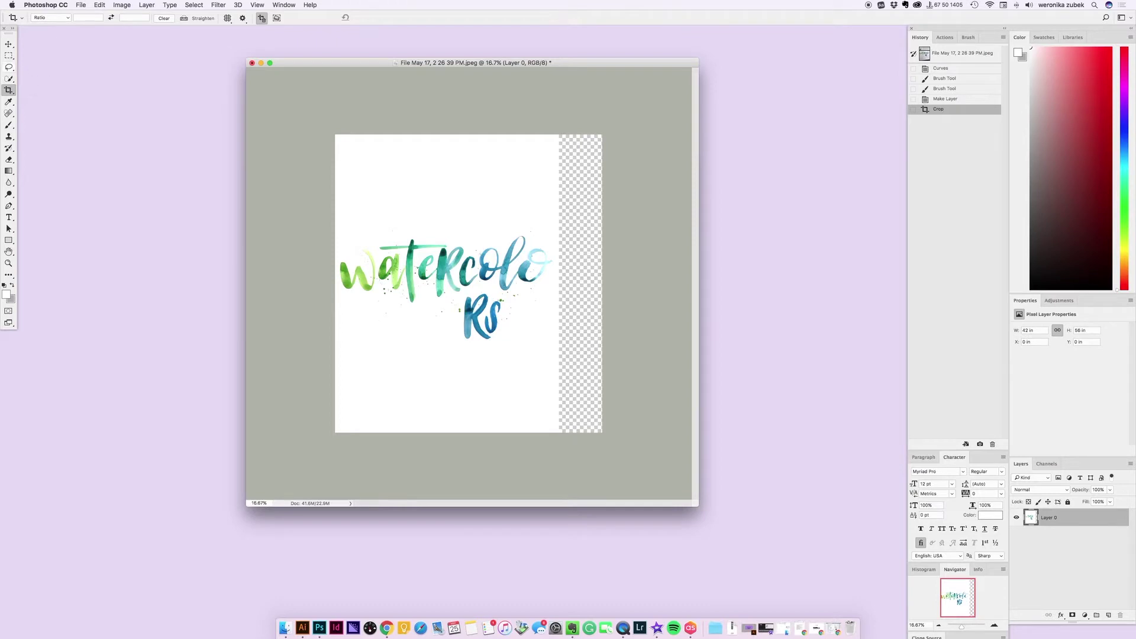
pyautogui.moveTo(10, 70); pyautogui.dragTo(56, 72)
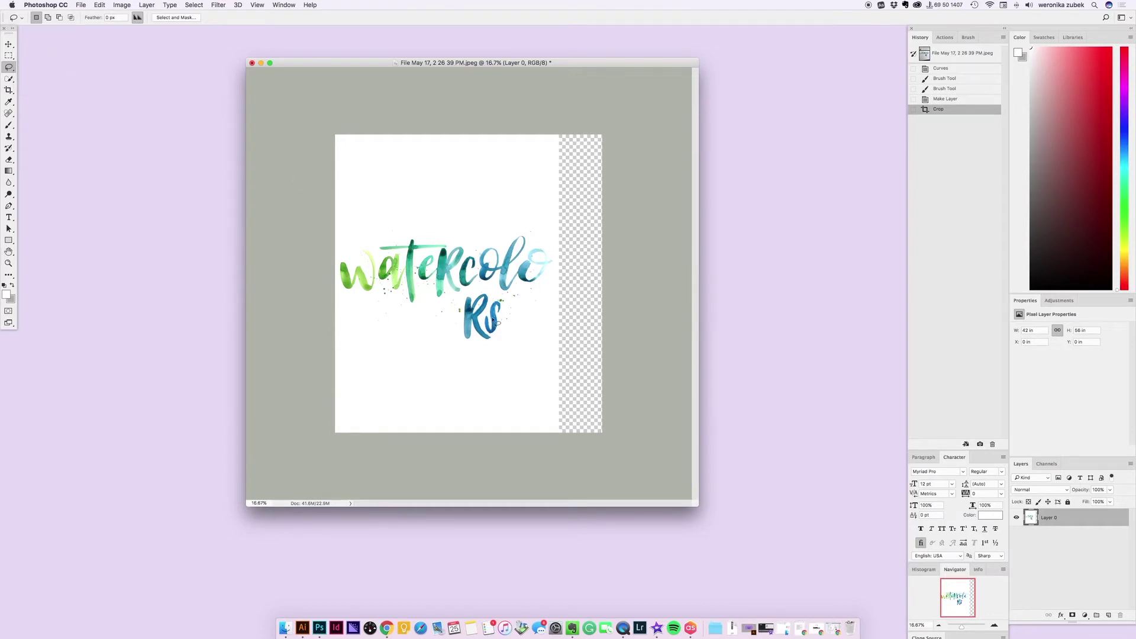
# - Zoom in and lasso the second-line 'rs' letters, adding the splatter to their right
pyautogui.press('z')
pyautogui.moveTo(488, 327); pyautogui.dragTo(516, 306)
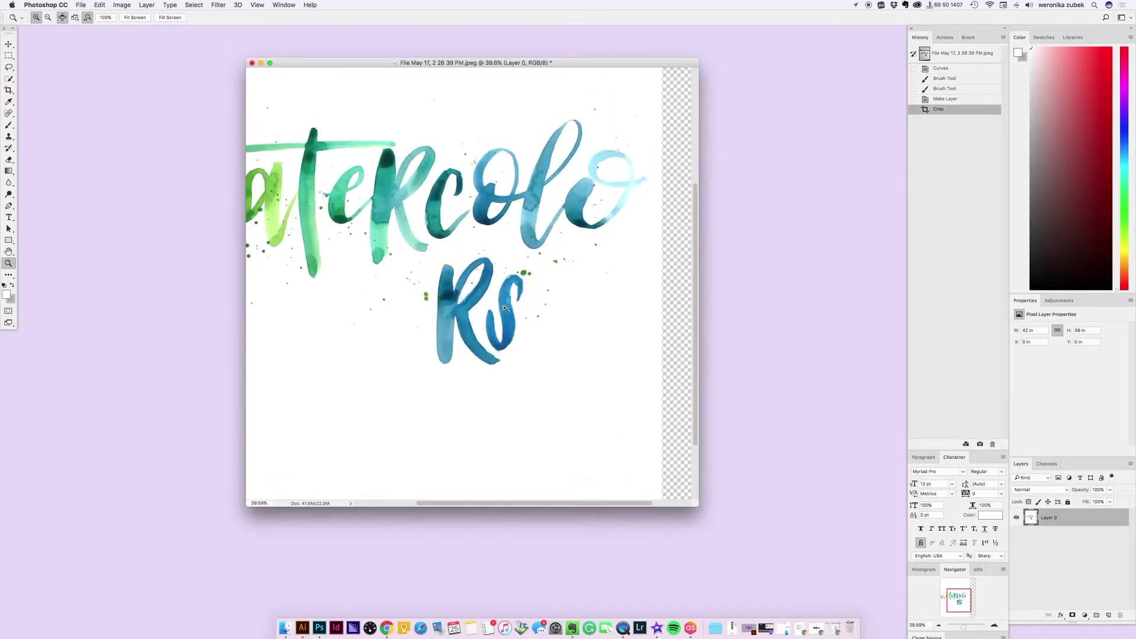
pyautogui.press('l')
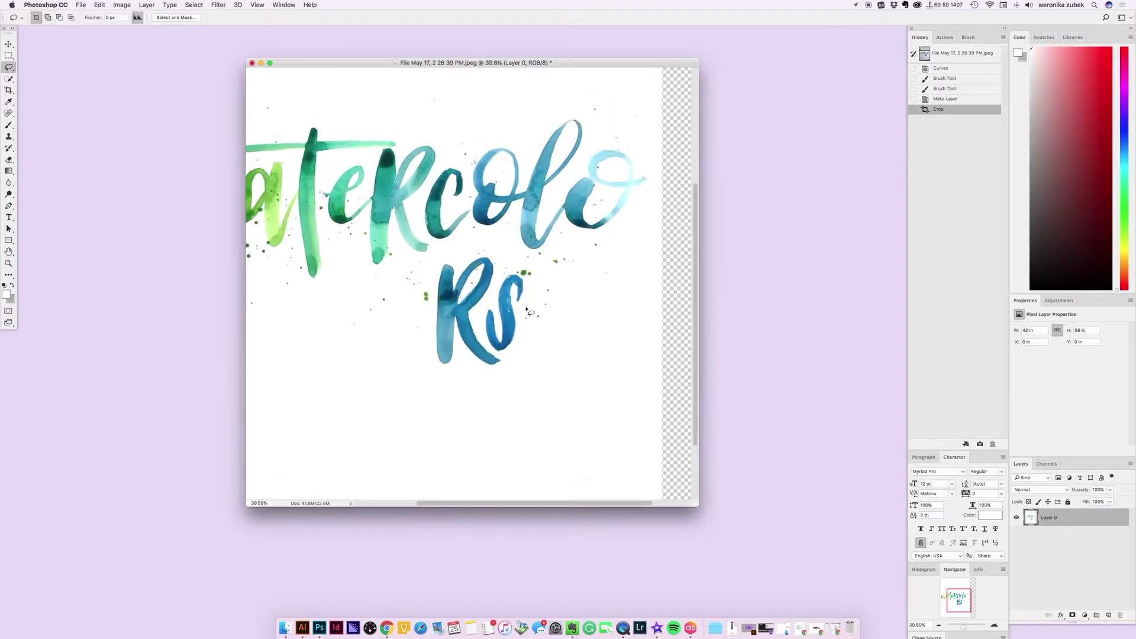
pyautogui.moveTo(529, 272)
pyautogui.mouseDown()
pyautogui.moveTo(484, 247)
pyautogui.moveTo(444, 263)
pyautogui.moveTo(435, 289)
pyautogui.moveTo(443, 367)
pyautogui.moveTo(499, 367)
pyautogui.moveTo(550, 308)
pyautogui.moveTo(533, 269)
pyautogui.mouseUp()
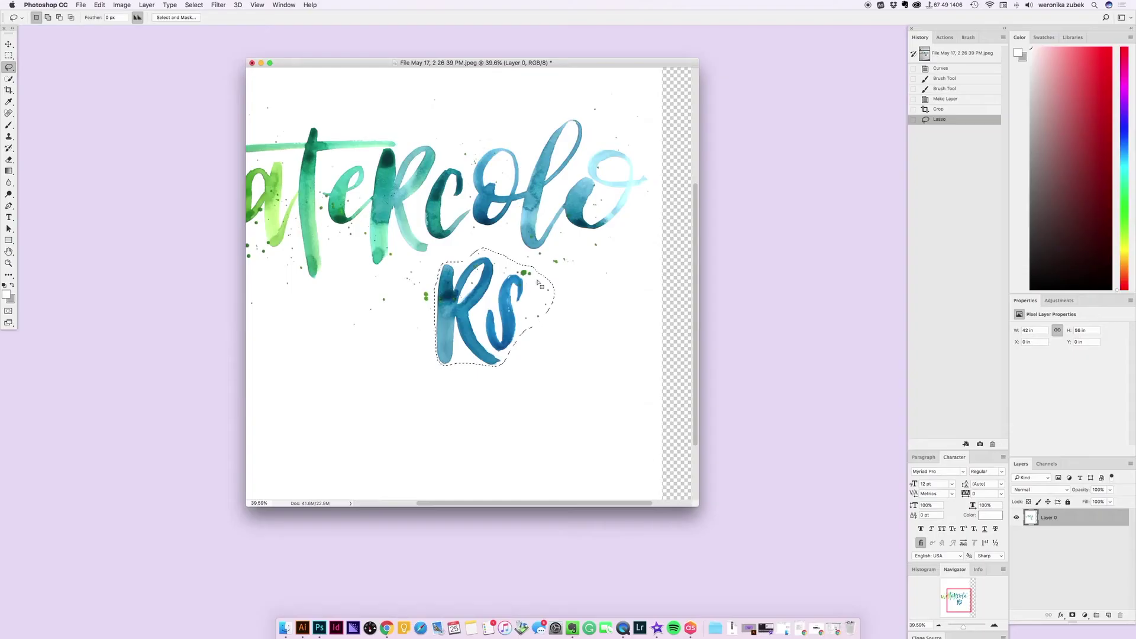
pyautogui.moveTo(701, 277)
pyautogui.mouseDown()
pyautogui.moveTo(684, 342)
pyautogui.moveTo(742, 310)
pyautogui.mouseUp()
pyautogui.moveTo(570, 290)
pyautogui.mouseDown()
pyautogui.moveTo(551, 271)
pyautogui.moveTo(545, 284)
pyautogui.mouseUp()
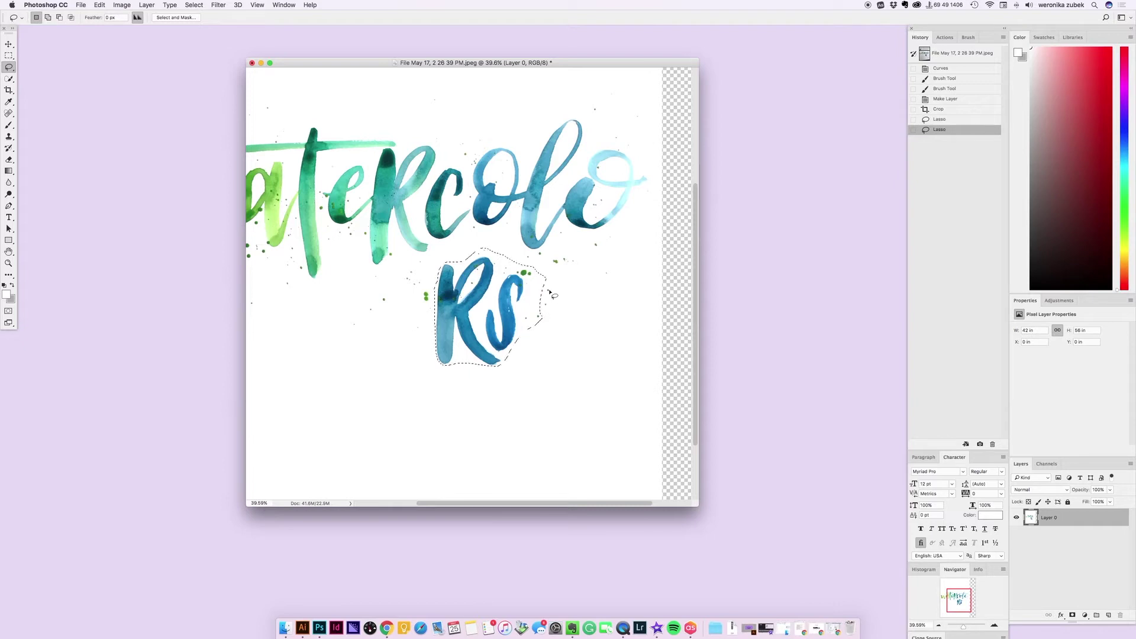
pyautogui.press('shift')
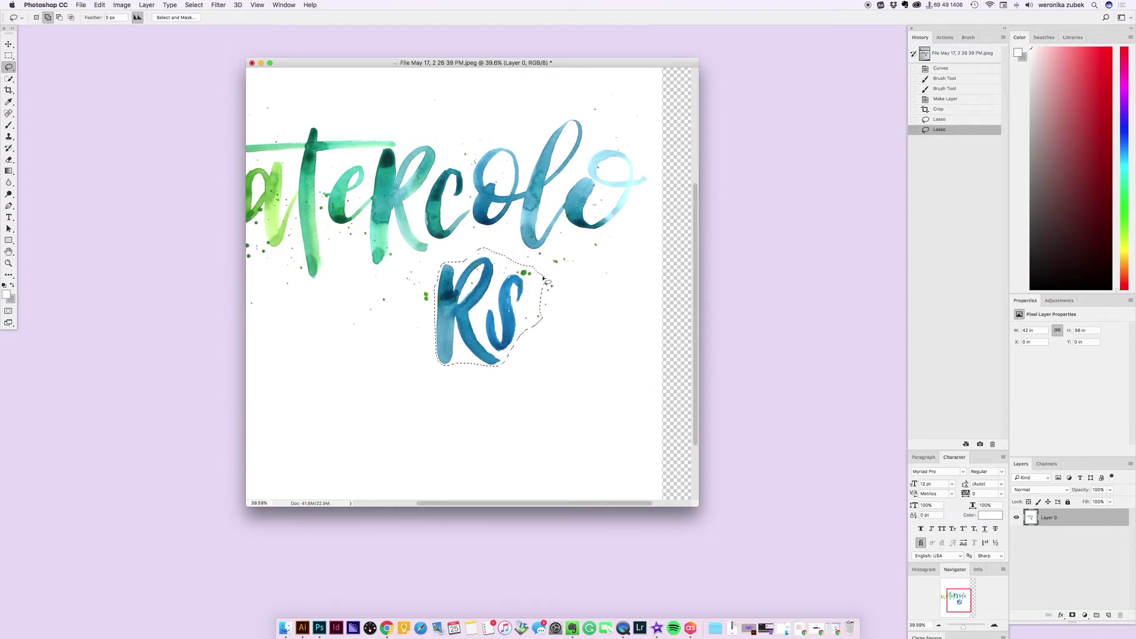
pyautogui.moveTo(542, 278)
pyautogui.mouseDown()
pyautogui.moveTo(552, 296)
pyautogui.moveTo(541, 323)
pyautogui.moveTo(538, 282)
pyautogui.moveTo(544, 290)
pyautogui.mouseUp()
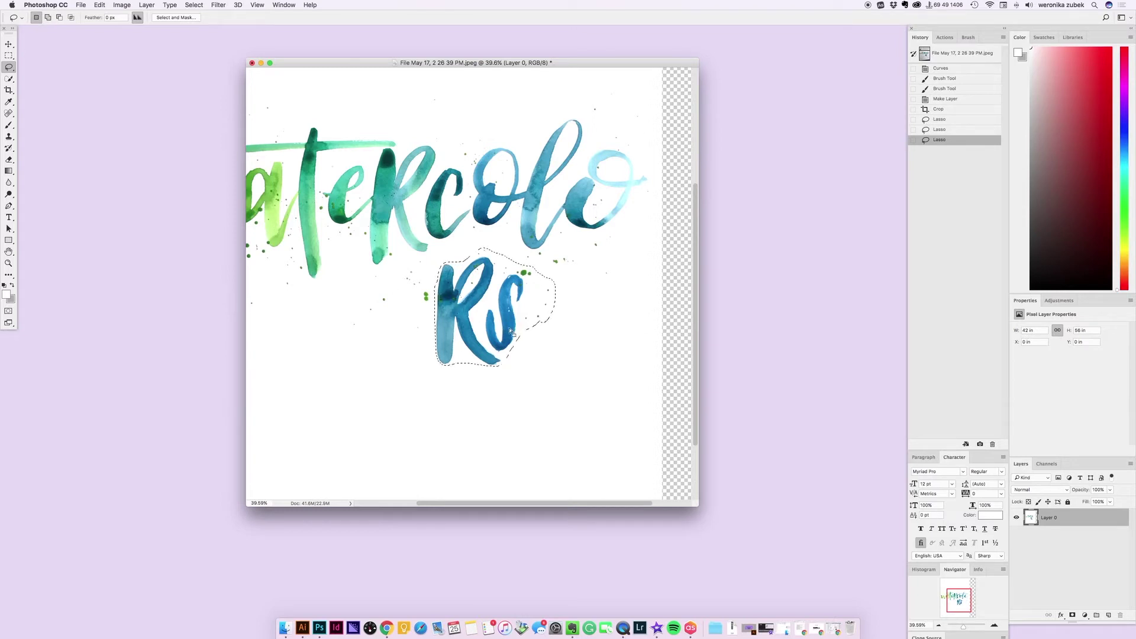
pyautogui.scroll(3, 505, 329)
pyautogui.hscroll(3, 562, 296)
pyautogui.press('v')
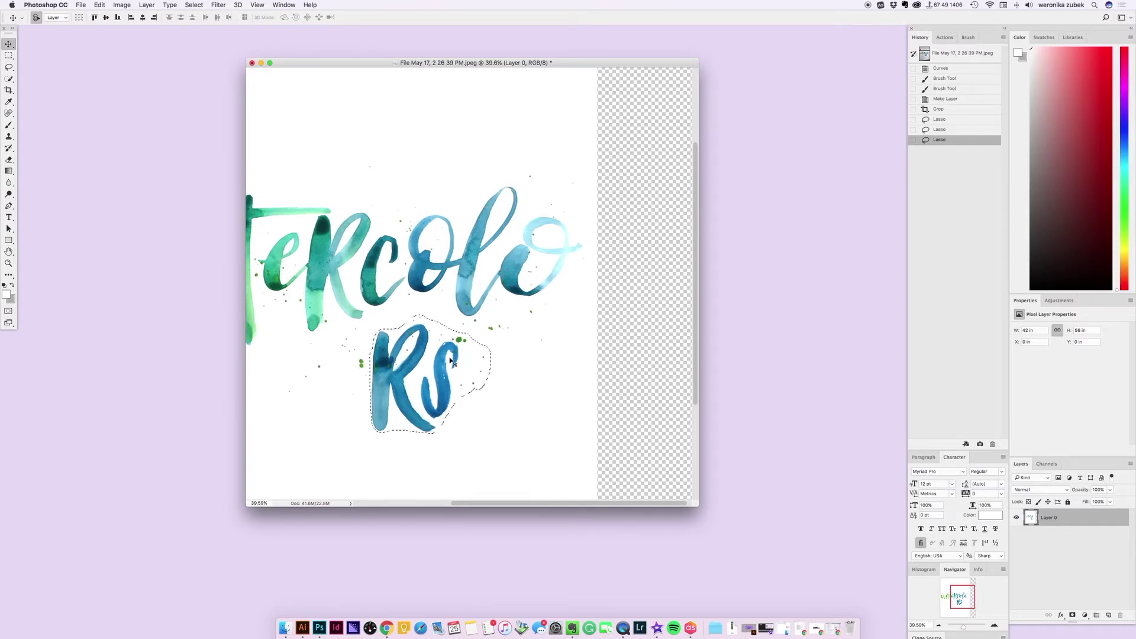
# - Cut the selected Rs from Layer 0 and paste them onto a new Layer 1
pyautogui.press('super+c')
pyautogui.click(104, 5)
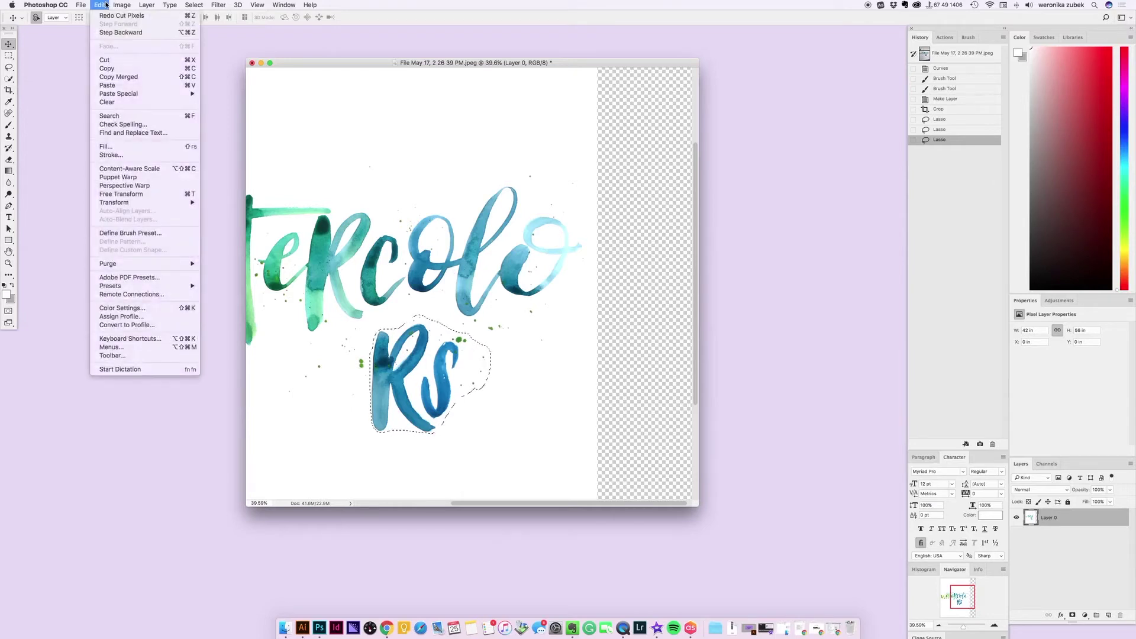
pyautogui.click(112, 61)
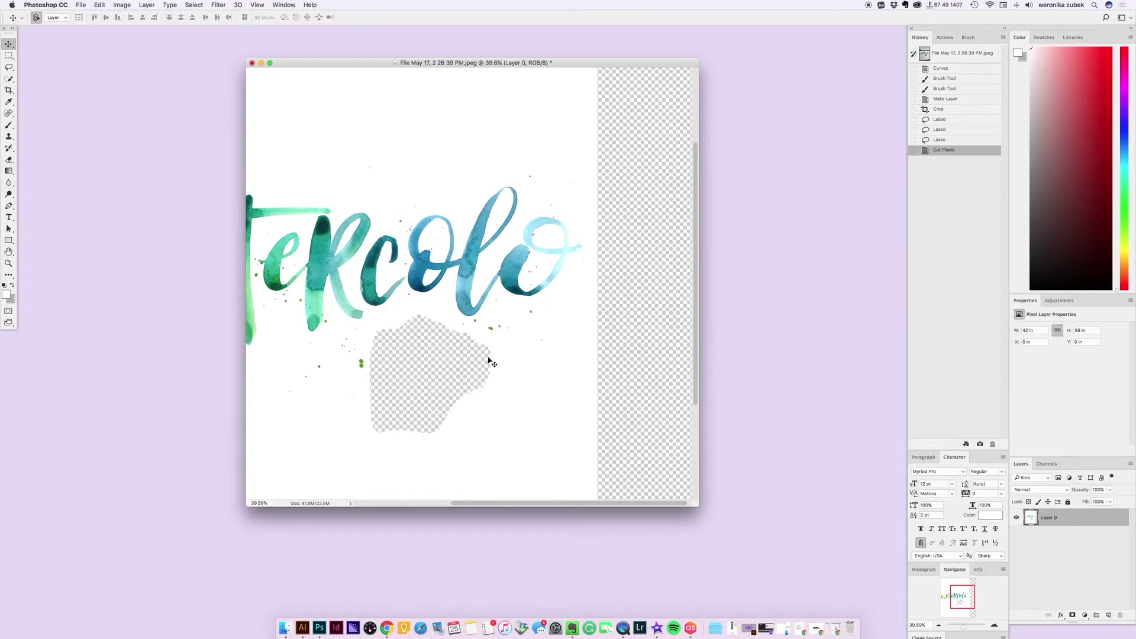
pyautogui.press('super+v')
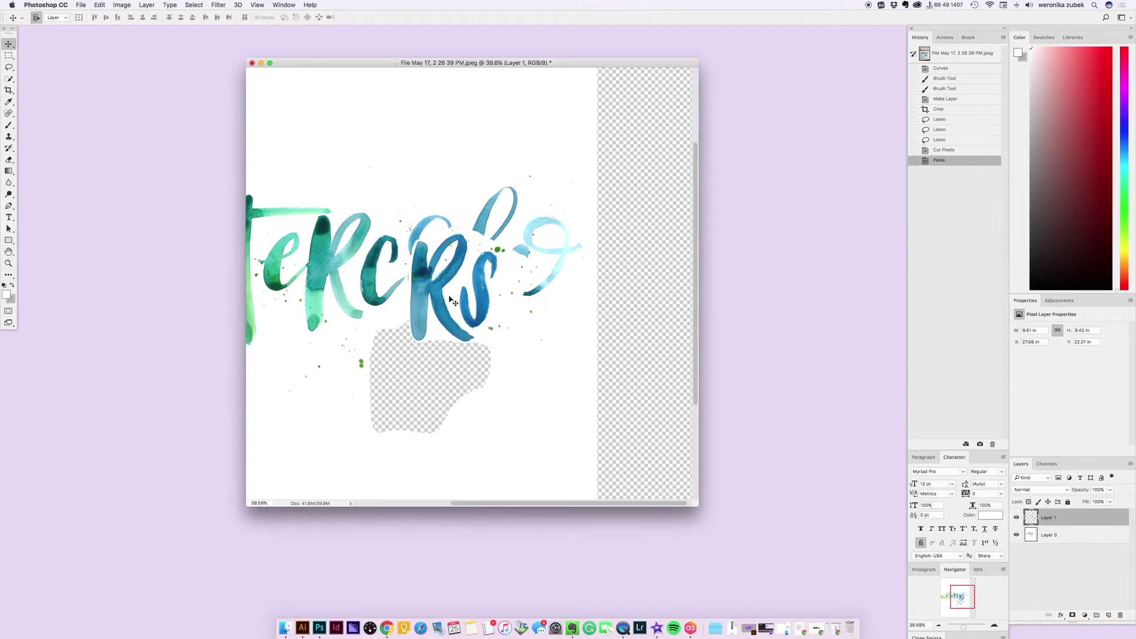
# - Drag the Rs after 'colo' on the top line and nudge them left to X 40.35 in
pyautogui.moveTo(416, 301); pyautogui.dragTo(597, 278)
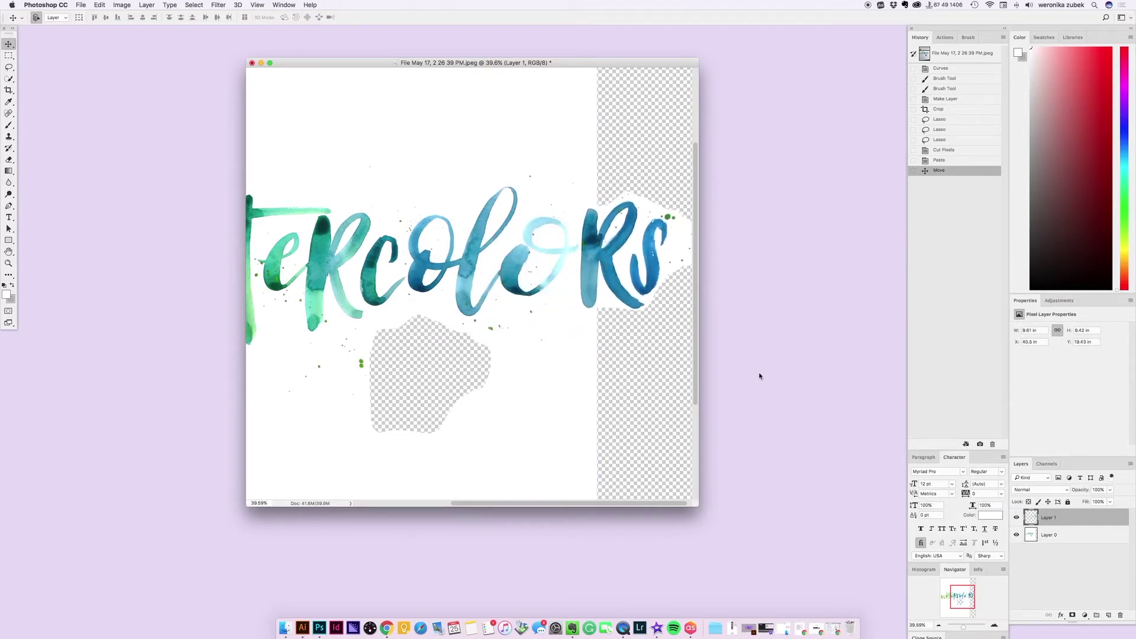
pyautogui.press('z')
pyautogui.moveTo(612, 219); pyautogui.dragTo(608, 276)
pyautogui.press('v')
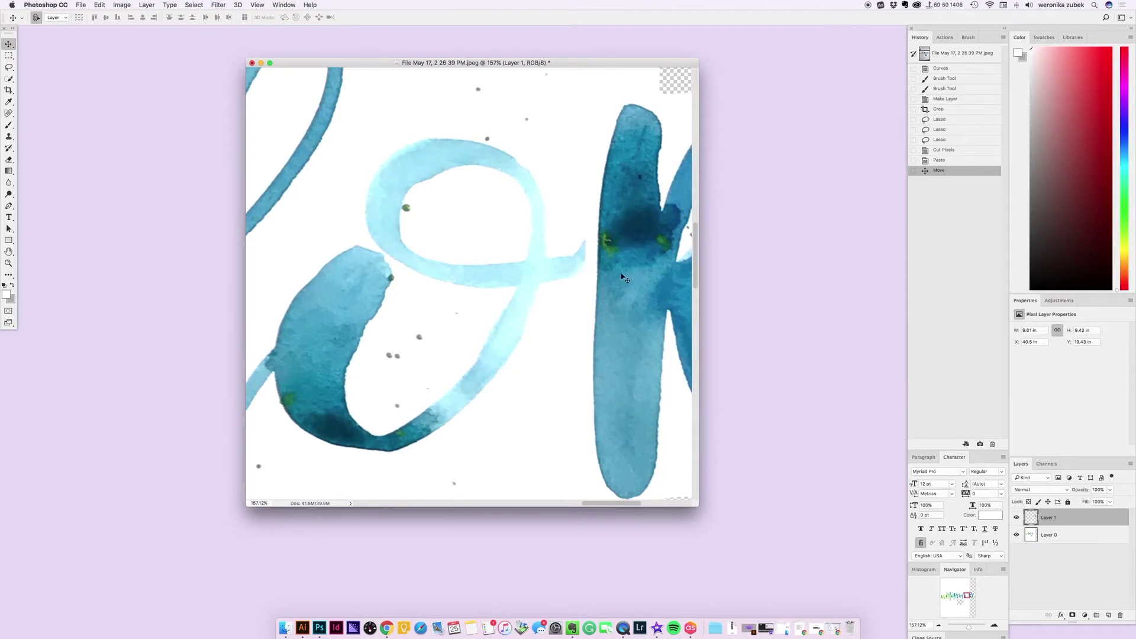
pyautogui.moveTo(620, 277); pyautogui.dragTo(611, 276)
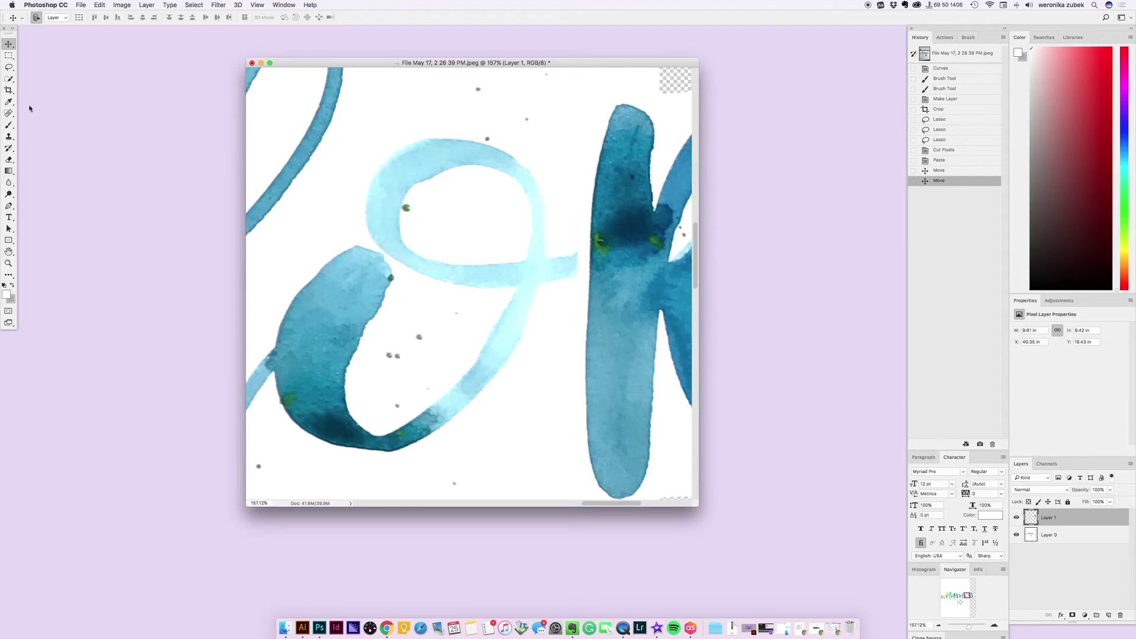
pyautogui.click(8, 160)
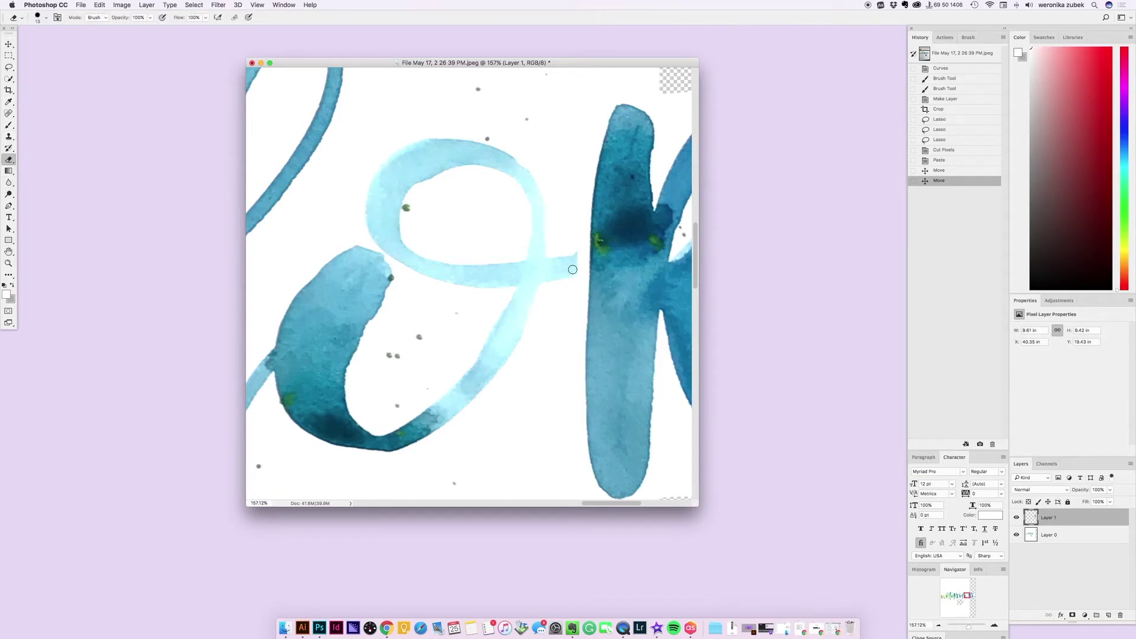
pyautogui.moveTo(582, 261); pyautogui.dragTo(586, 243)
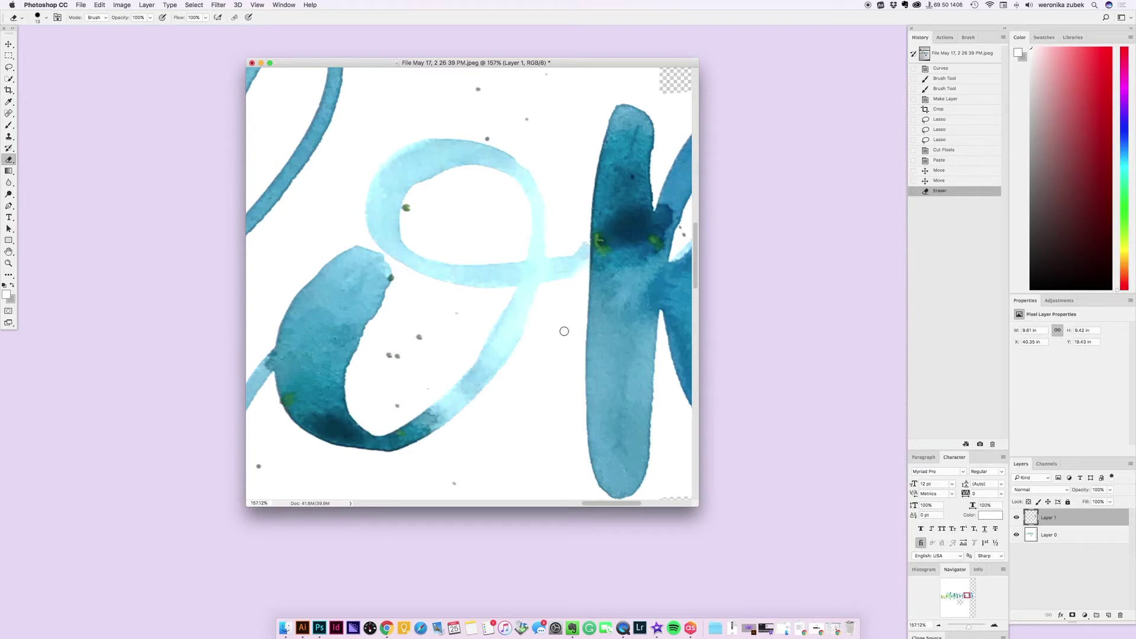
pyautogui.press('super+z')
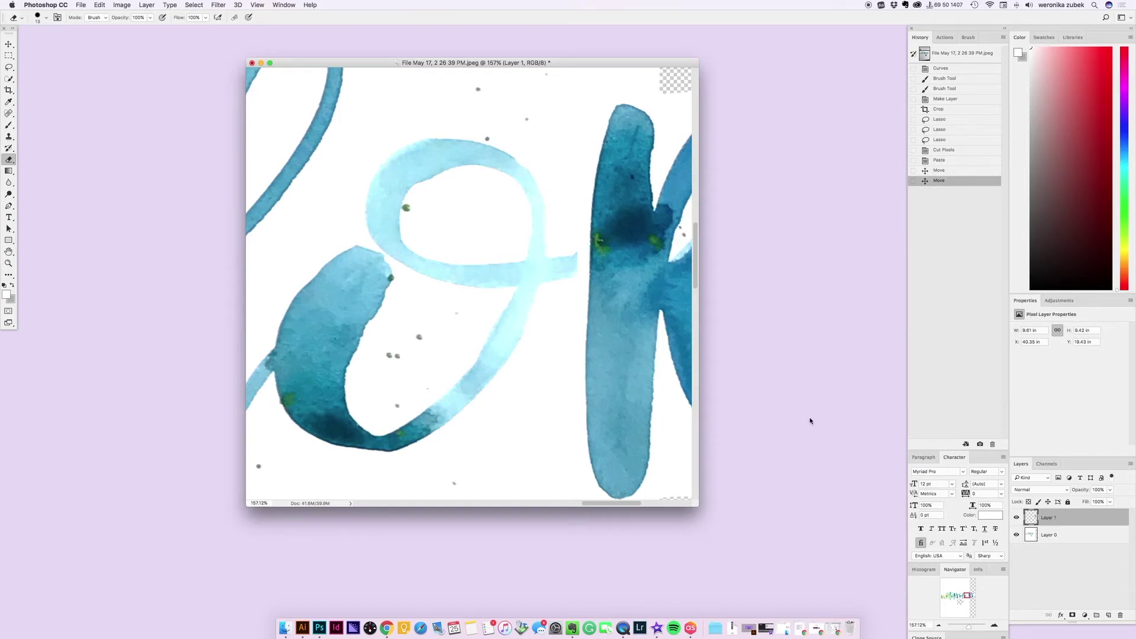
pyautogui.scroll(1, 711, 397)
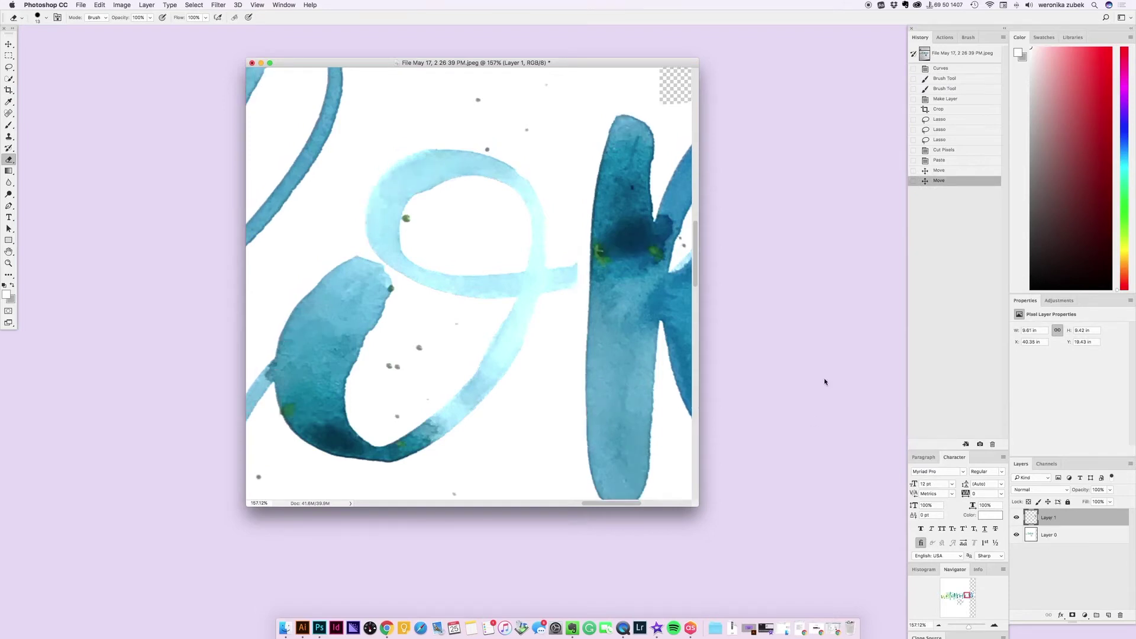
# - Set Layer 1's blend mode to Multiply and nudge it left to X 40.25 in
pyautogui.click(1058, 490)
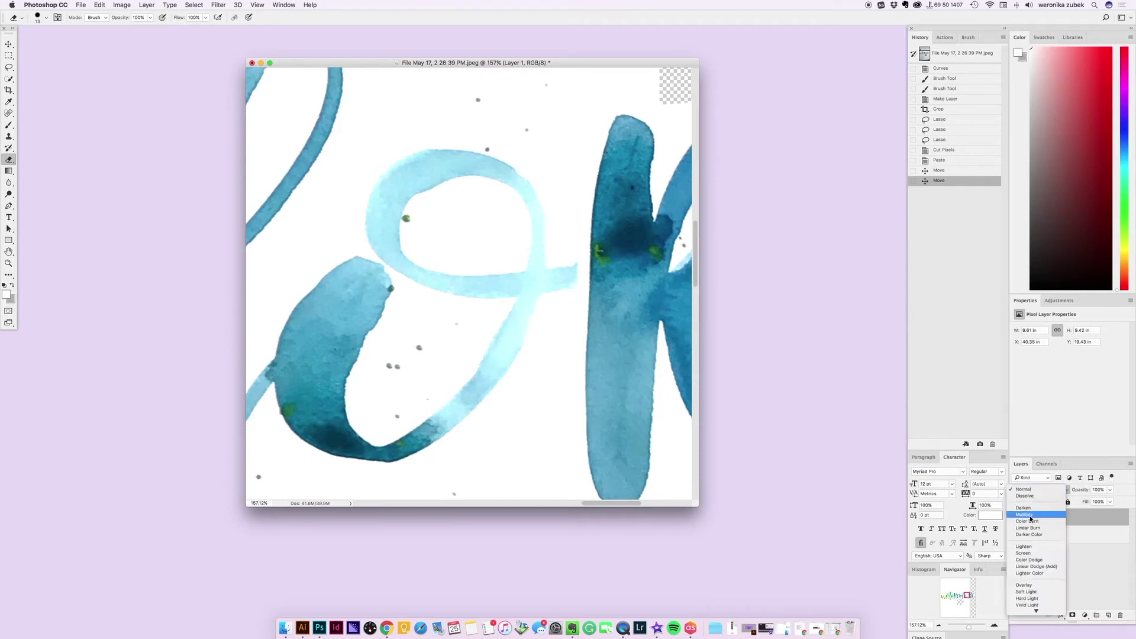
pyautogui.click(1031, 515)
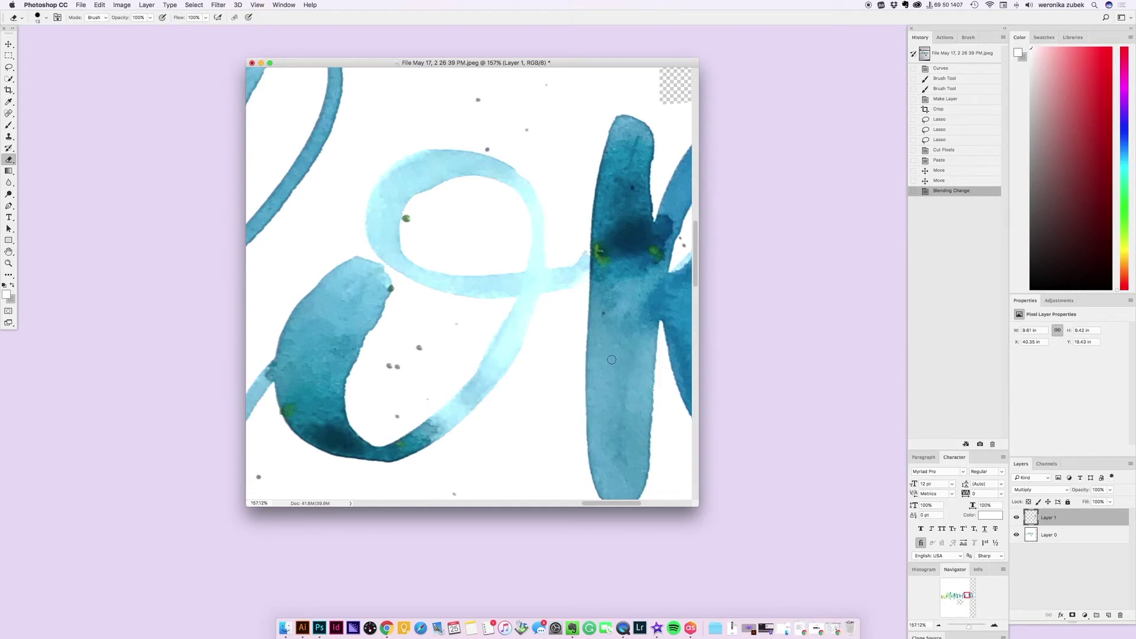
pyautogui.press('v')
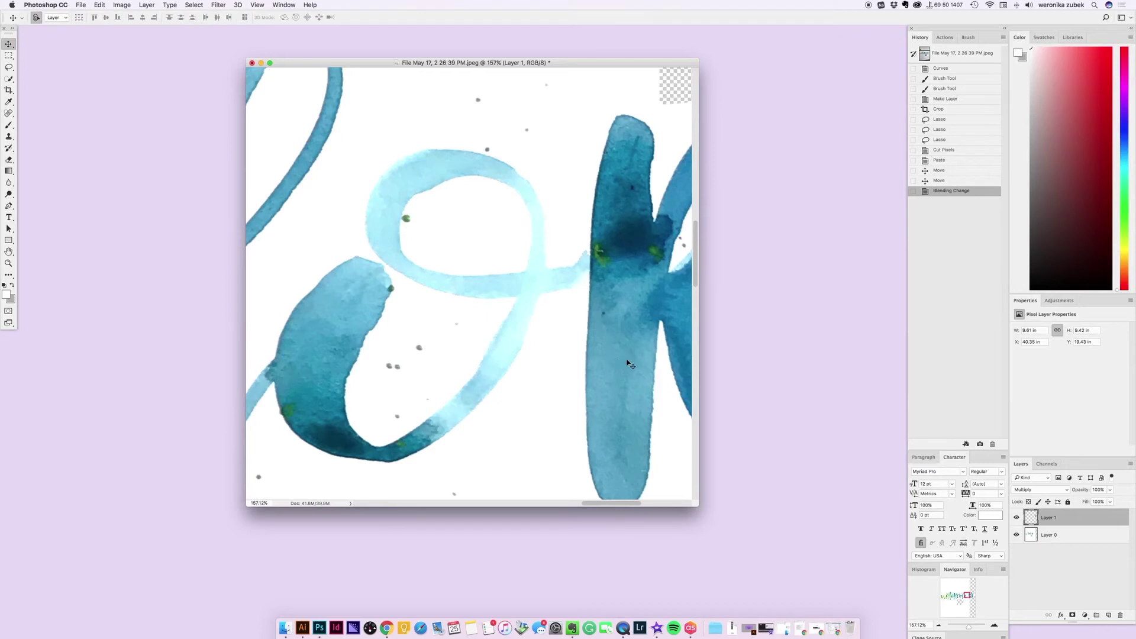
pyautogui.moveTo(628, 362); pyautogui.dragTo(622, 363)
# - Zoom out to see the whole one-line 'watercolors' lettering
pyautogui.press('z')
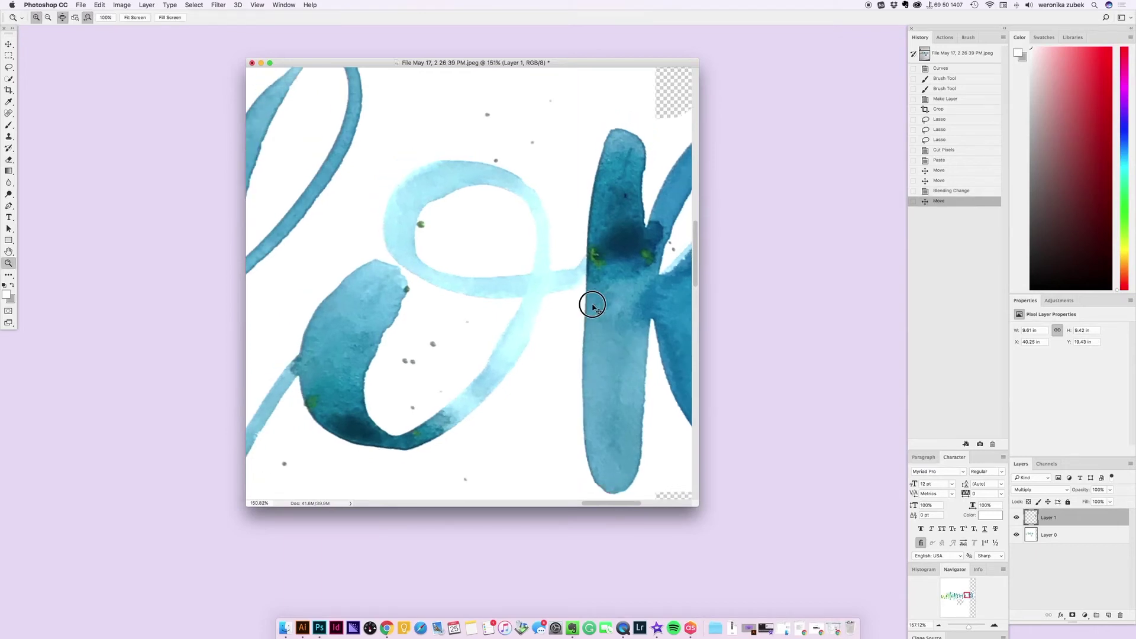
pyautogui.keyDown('alt'); pyautogui.click(603, 271); pyautogui.keyUp('alt')
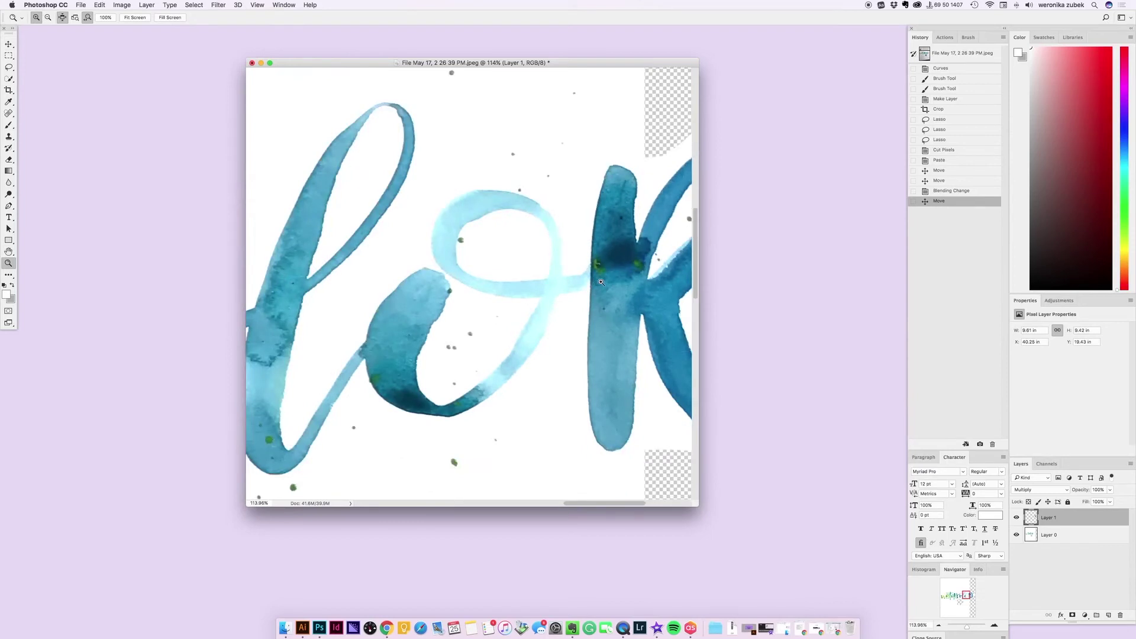
pyautogui.moveTo(604, 322); pyautogui.dragTo(548, 349)
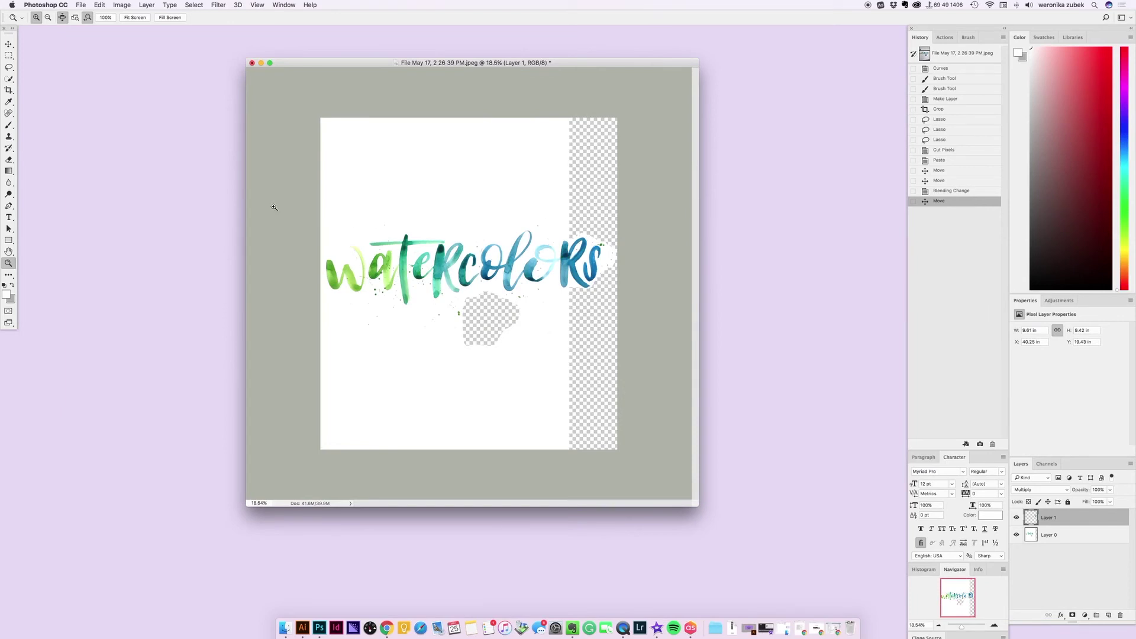
# - Crop with a 1:1 (Square) ratio, sizing and positioning the box around 'watercolors', then commit
pyautogui.click(9, 90)
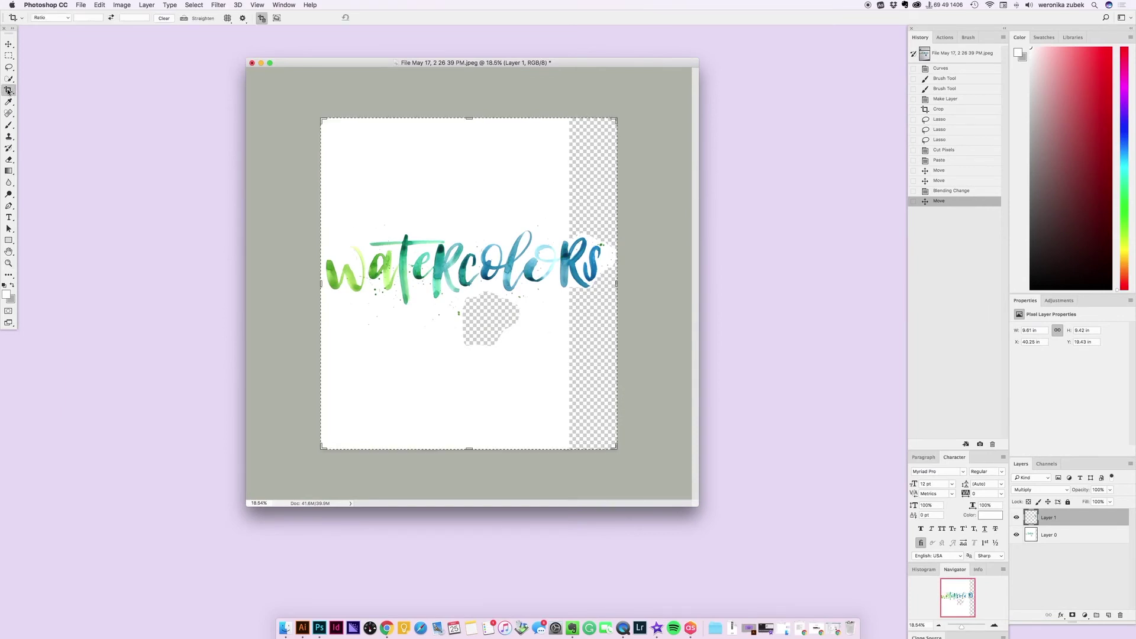
pyautogui.moveTo(323, 120); pyautogui.dragTo(314, 123)
pyautogui.click(64, 18)
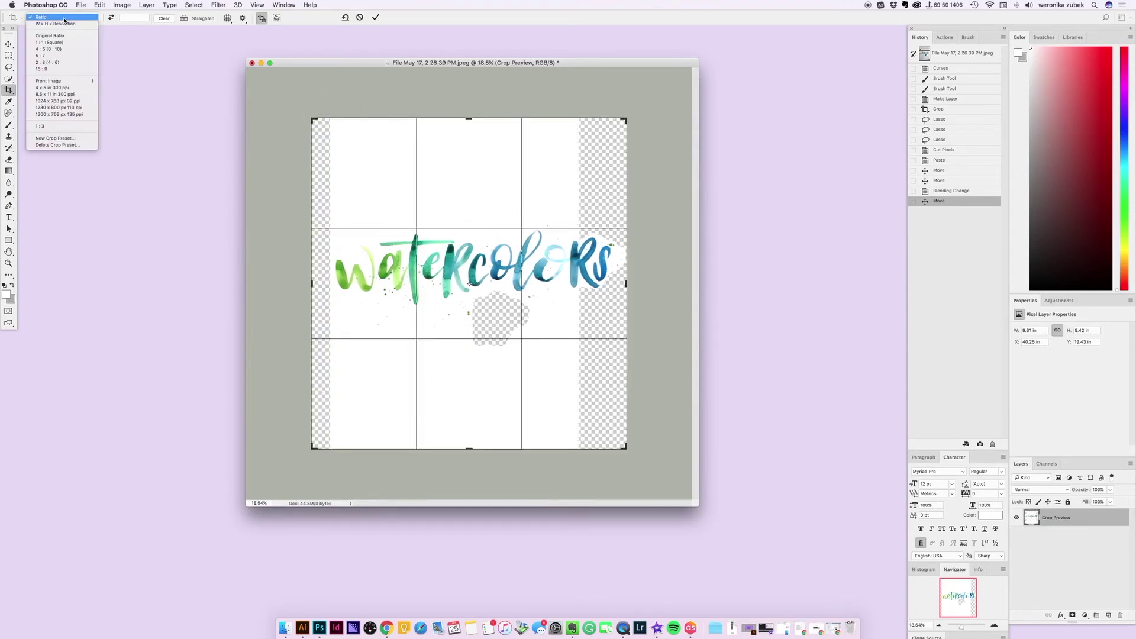
pyautogui.click(55, 43)
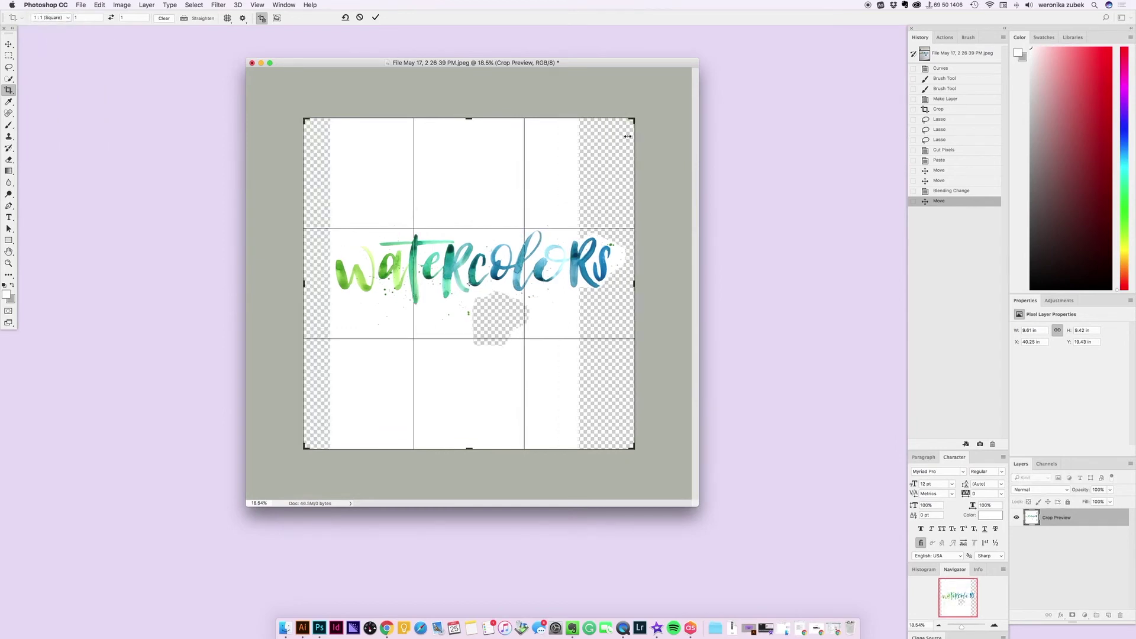
pyautogui.moveTo(635, 119); pyautogui.dragTo(638, 115)
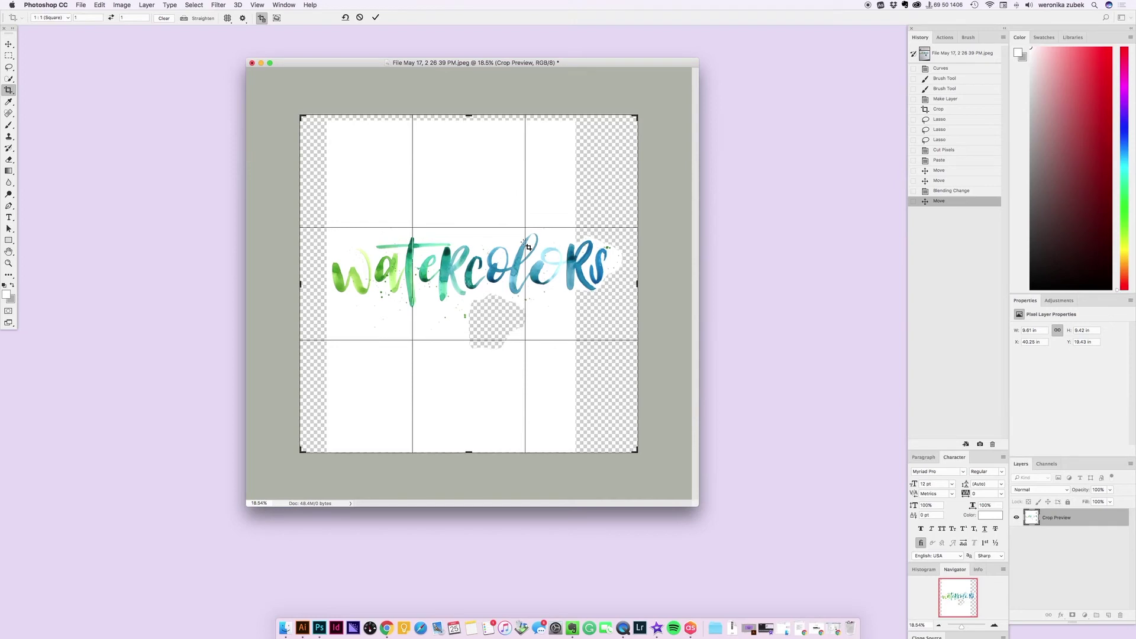
pyautogui.moveTo(528, 246); pyautogui.dragTo(527, 254)
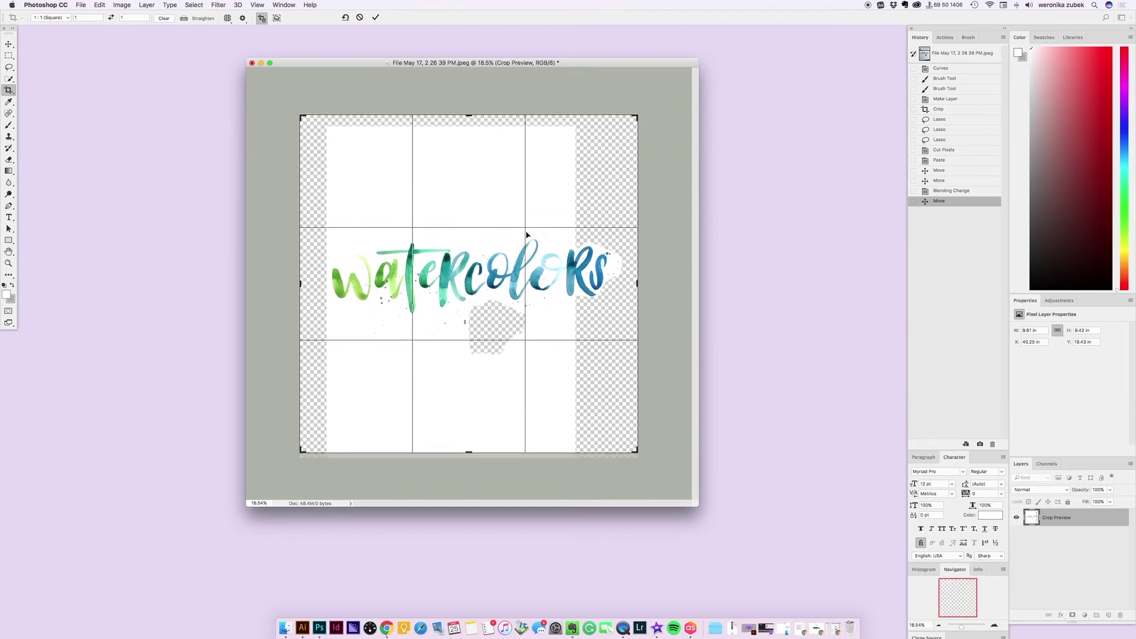
pyautogui.click(374, 19)
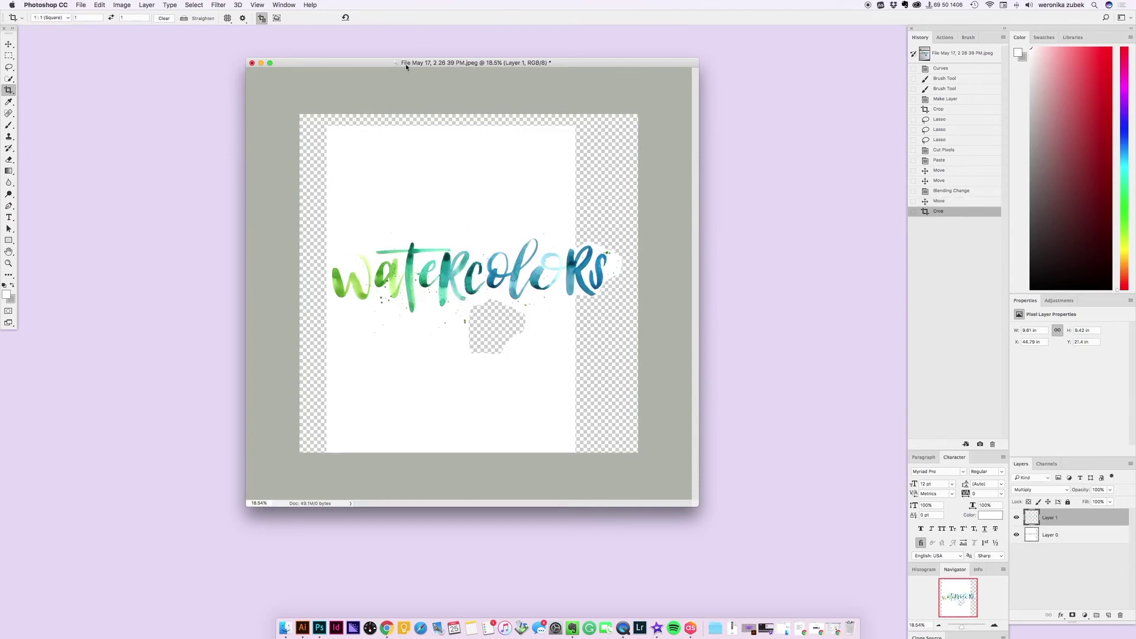
pyautogui.click(1075, 538)
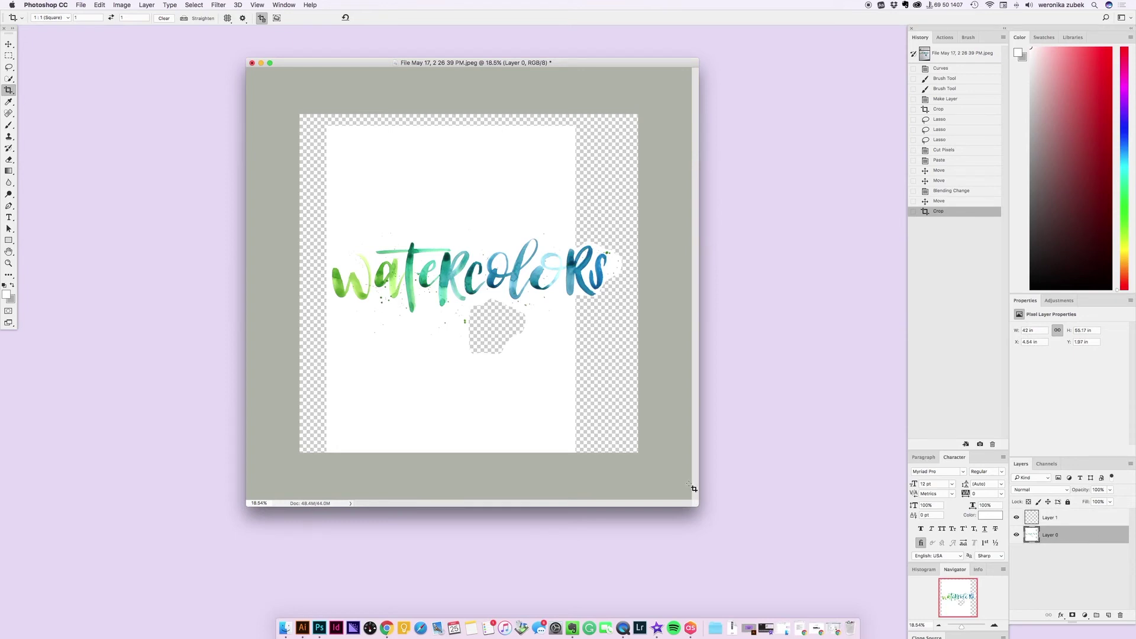
pyautogui.press('g')
pyautogui.moveTo(9, 171)
pyautogui.mouseDown()
pyautogui.moveTo(71, 177)
pyautogui.moveTo(48, 183)
pyautogui.mouseUp()
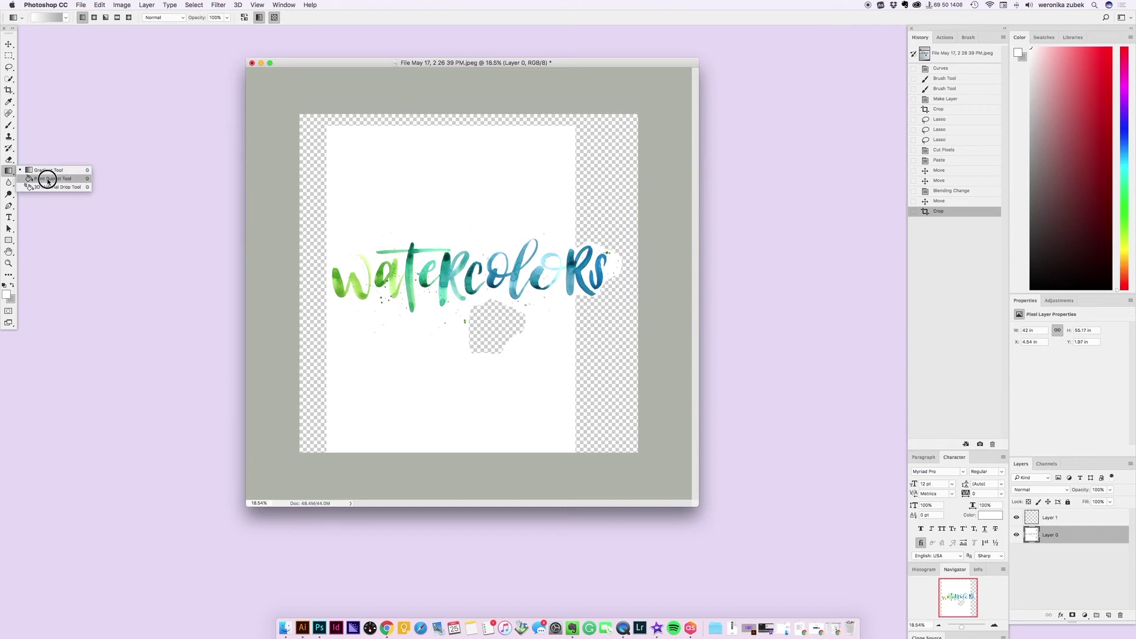
pyautogui.moveTo(48, 182)
pyautogui.mouseDown()
pyautogui.moveTo(10, 170)
pyautogui.moveTo(52, 180)
pyautogui.mouseUp()
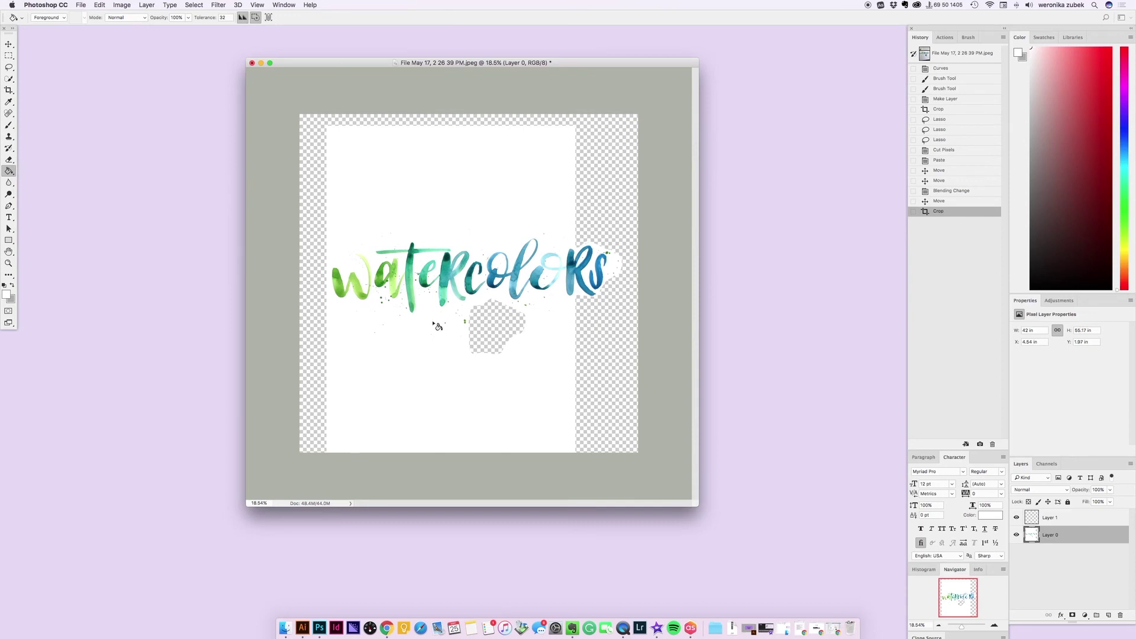
pyautogui.click(504, 328)
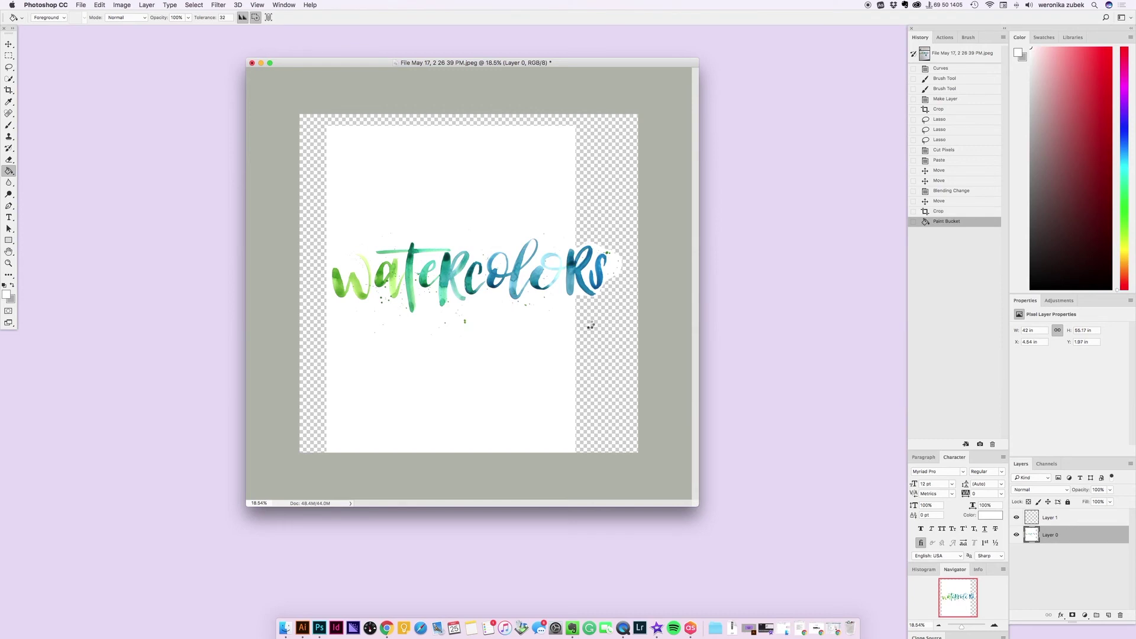
pyautogui.click(590, 324)
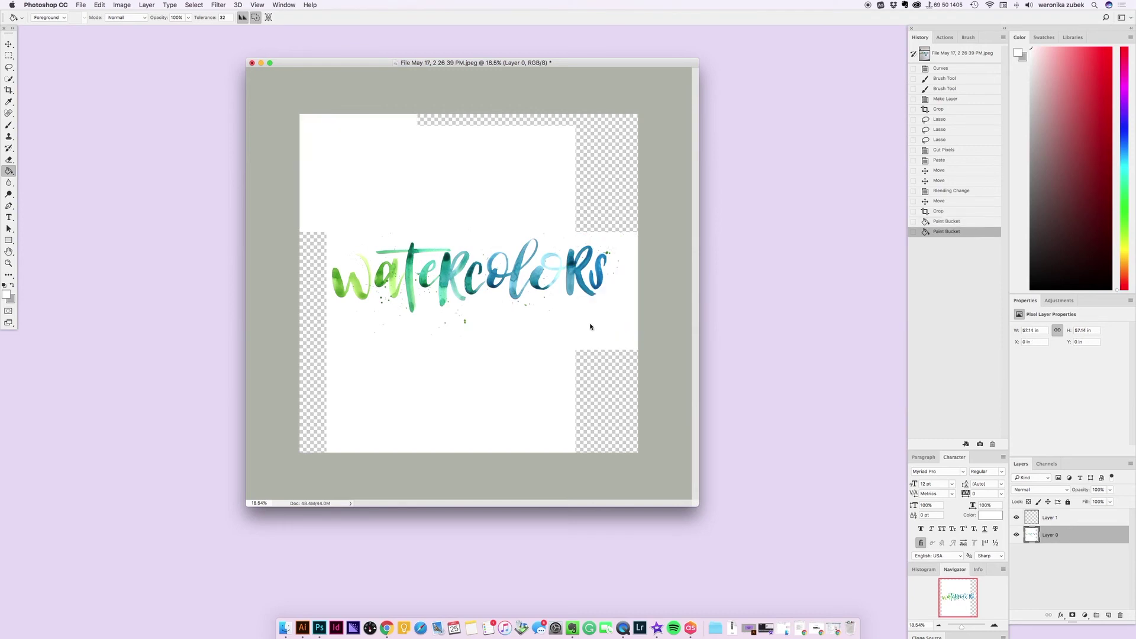
pyautogui.click(946, 214)
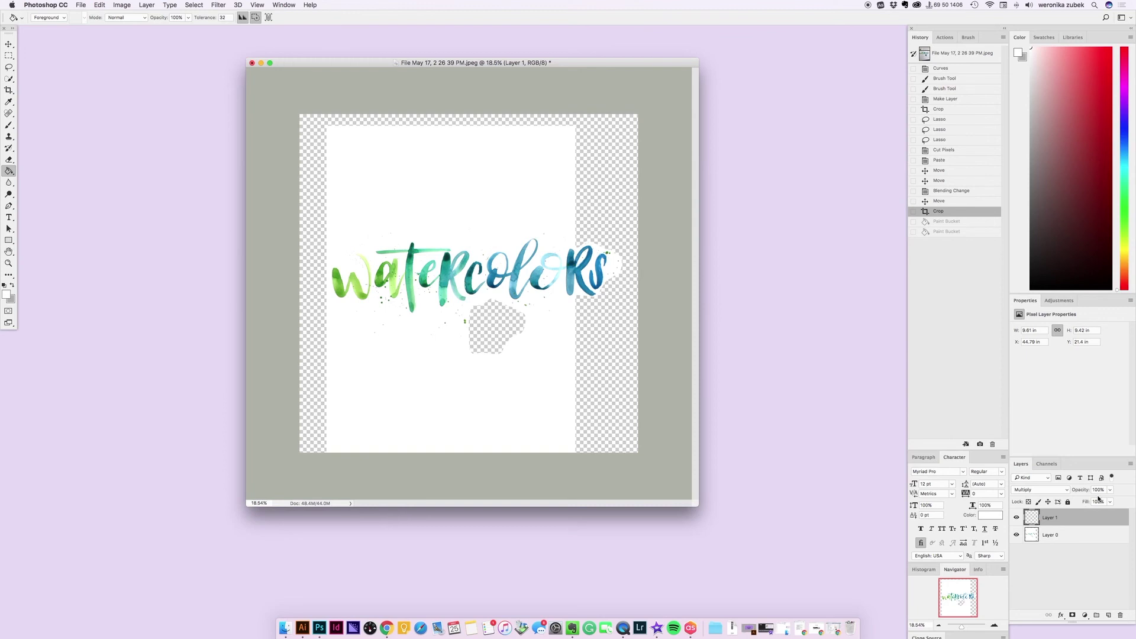
# - Choose Flatten Image from the Layers panel menu, merging everything onto a white Background
pyautogui.click(1131, 464)
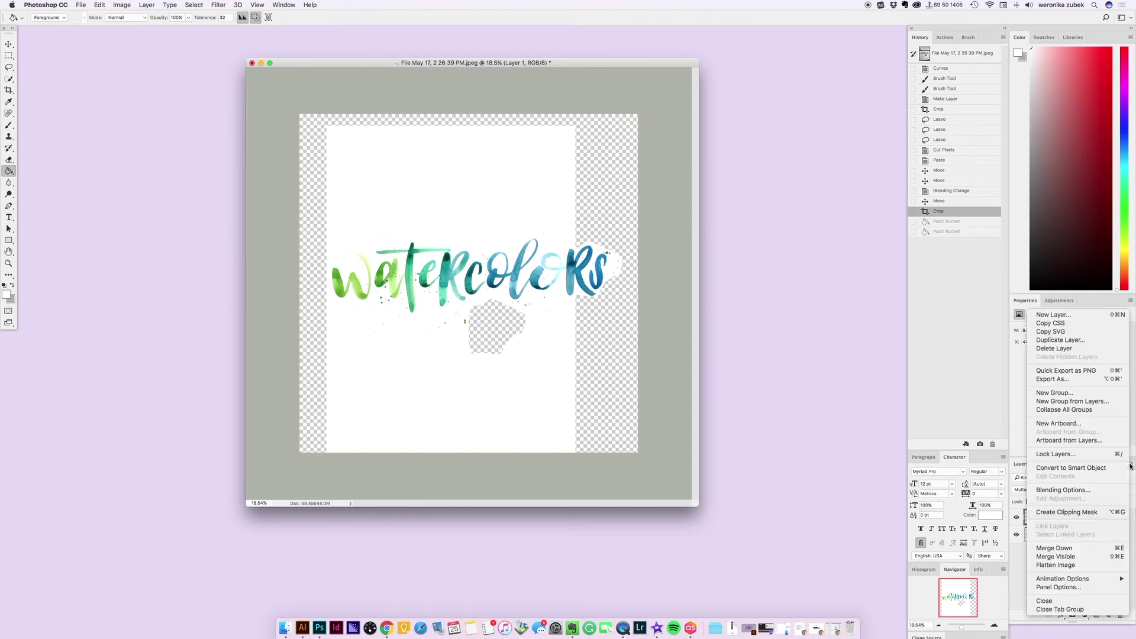
pyautogui.click(1058, 565)
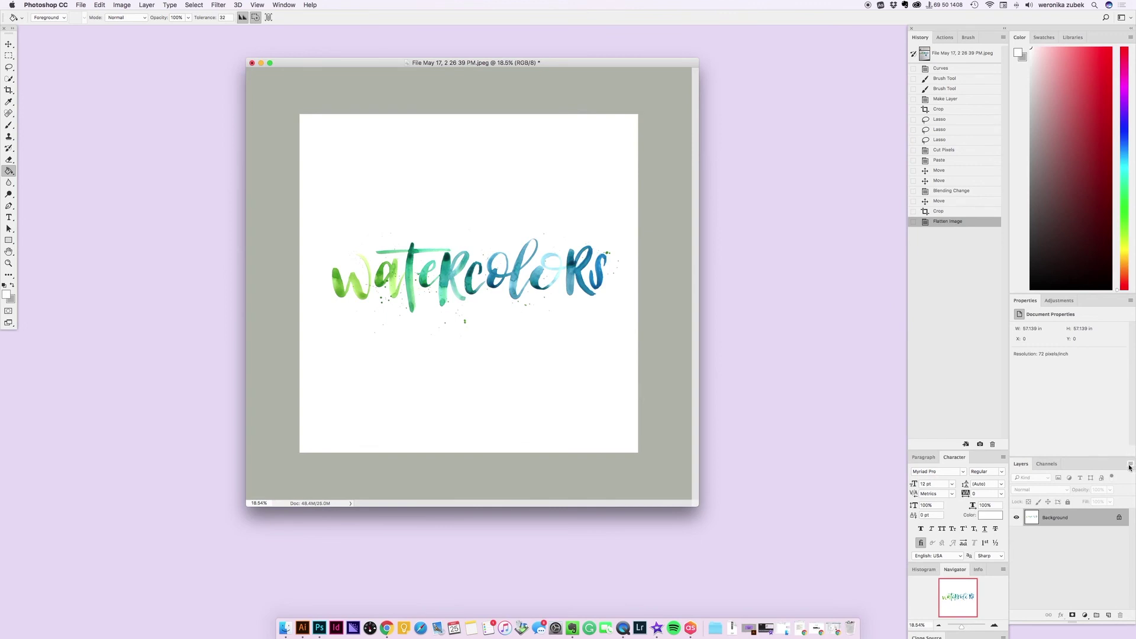
pyautogui.click(1131, 465)
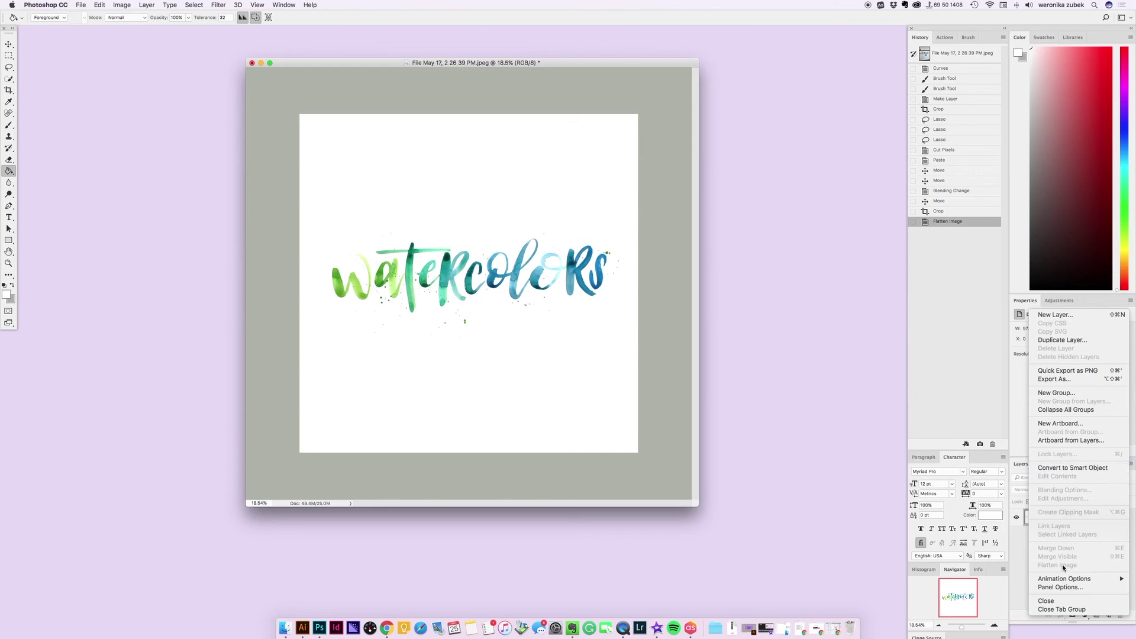
pyautogui.click(1022, 566)
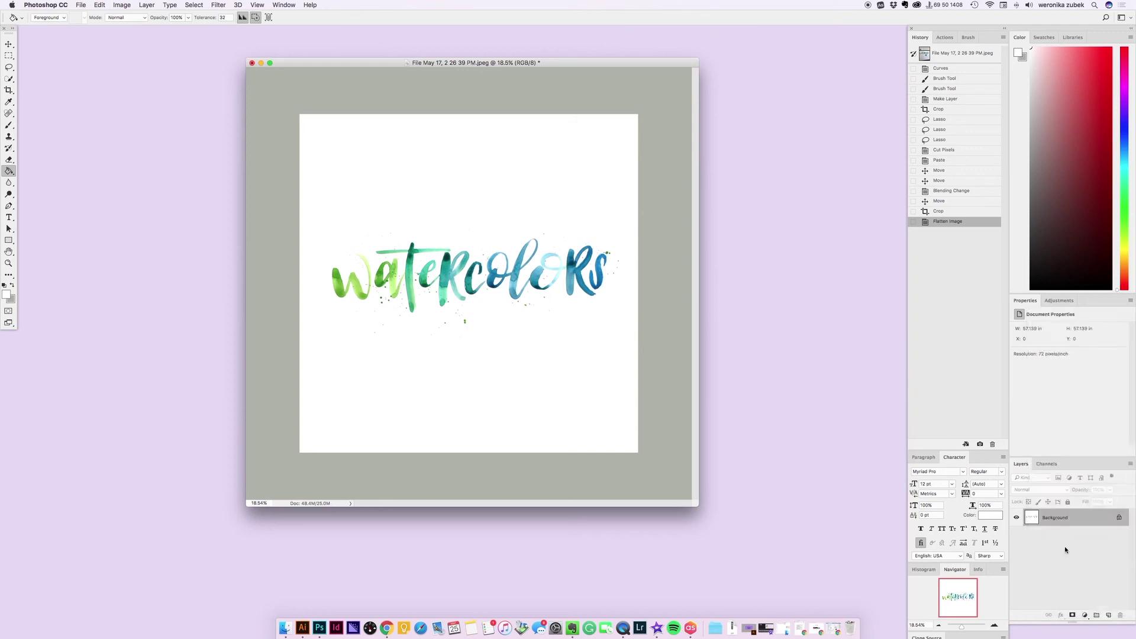